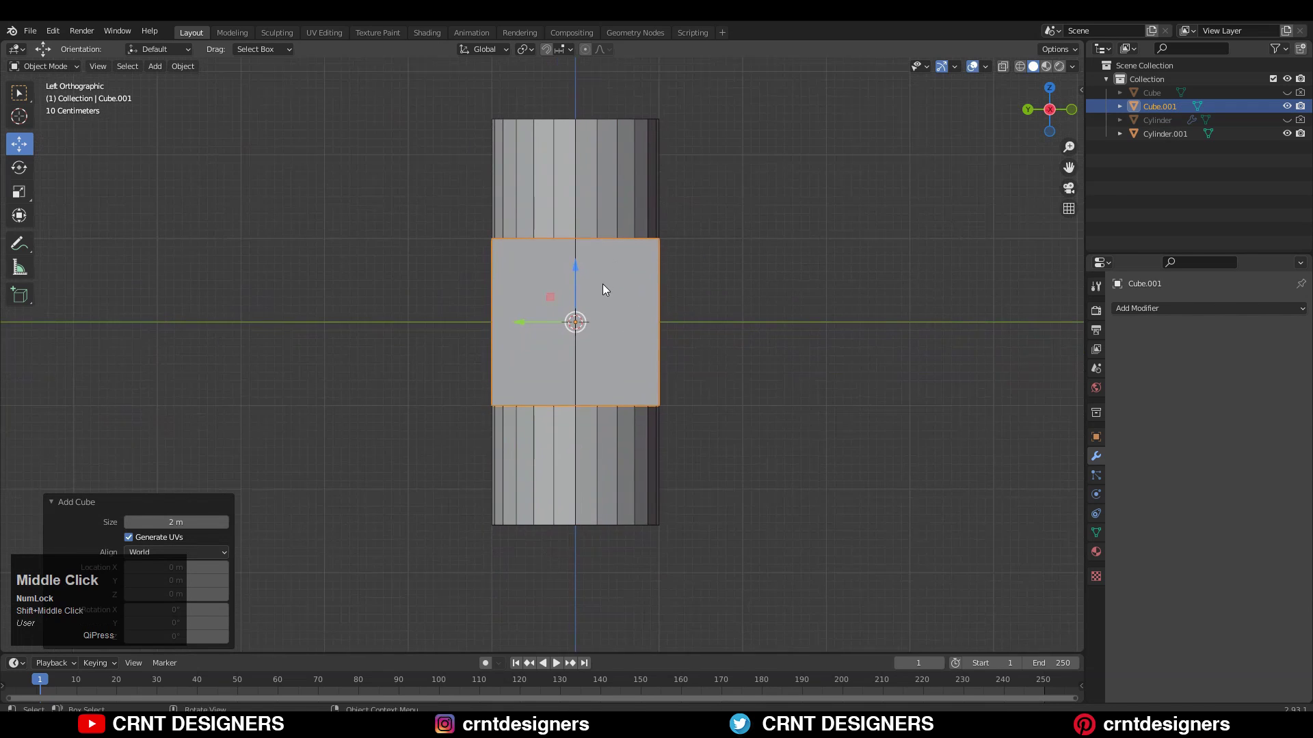
# Scale the cube down along Z into a thin slab around the middle of the cylinder.
pyautogui.click(1050, 110)
pyautogui.press('s')
pyautogui.press('z')
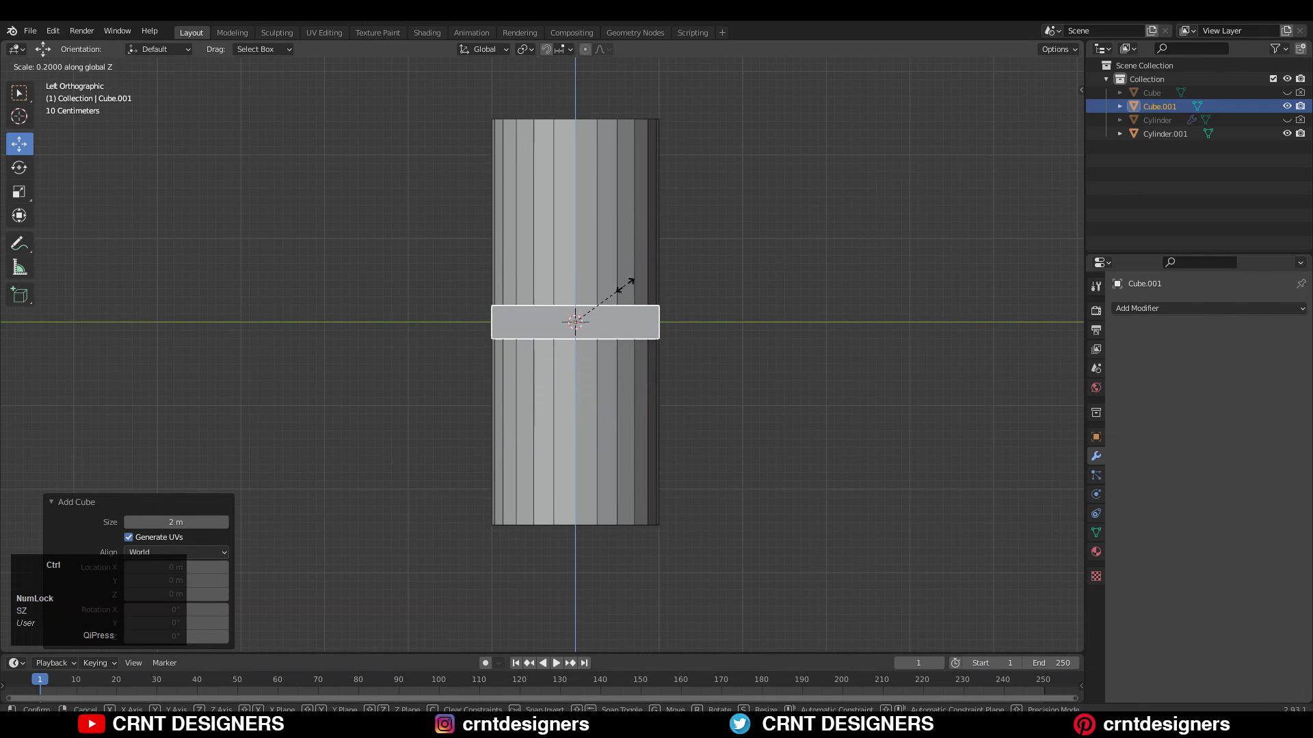
pyautogui.click(619, 298)
# Delete the slab's vertices except for one vertical corner edge.
pyautogui.scroll(2, 601, 291)
pyautogui.keyDown('shift'); pyautogui.moveTo(596, 248); pyautogui.dragTo(586, 428, button='middle'); pyautogui.keyUp('shift')
pyautogui.press('Tab')
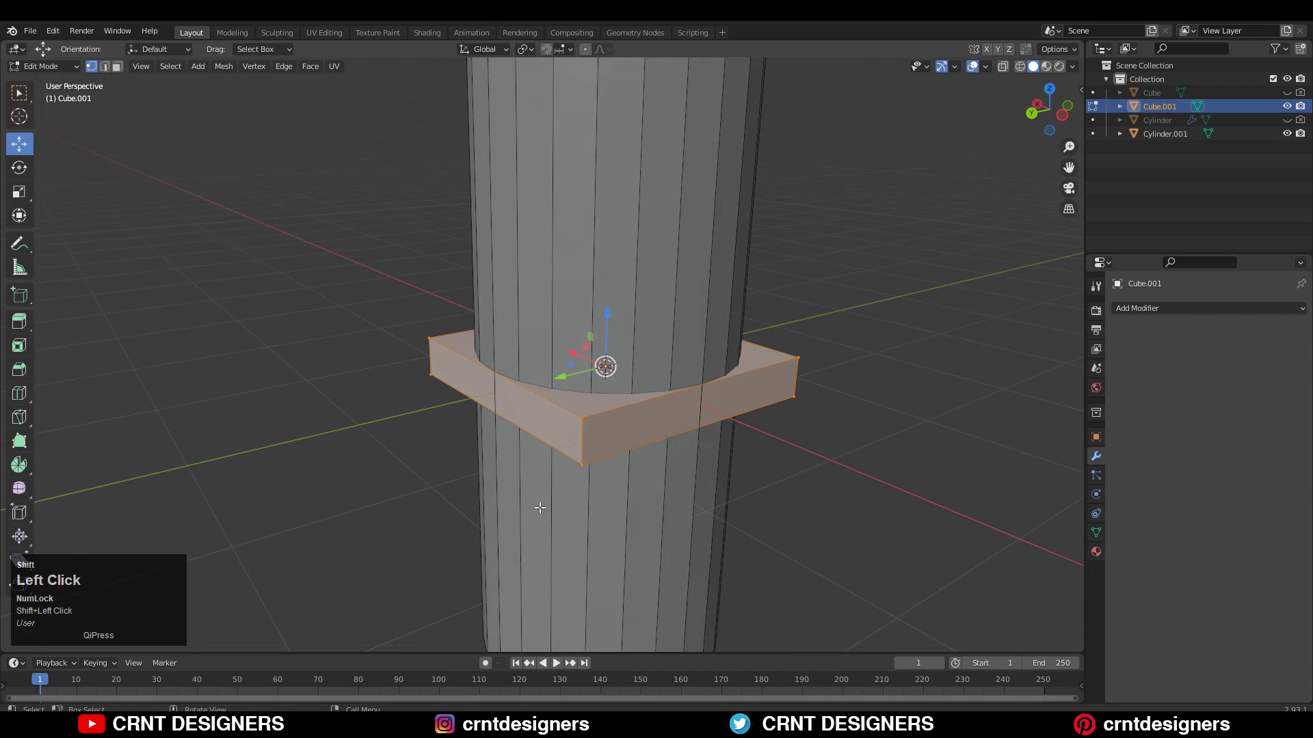
pyautogui.moveTo(540, 524); pyautogui.dragTo(588, 395, button='middle')
pyautogui.press('x')
pyautogui.click(640, 349)
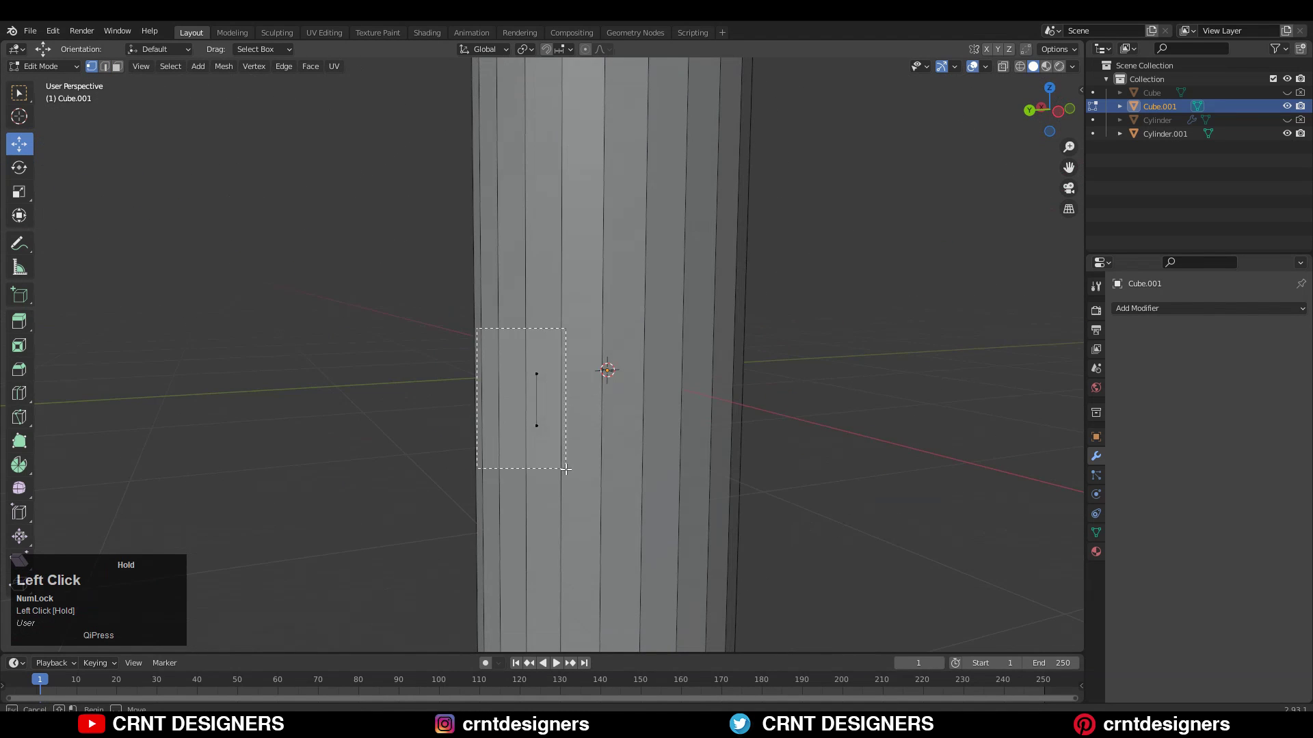
# Select the remaining vertical edge, return to Object Mode and add a Screw modifier to the object.
pyautogui.click(1050, 110)
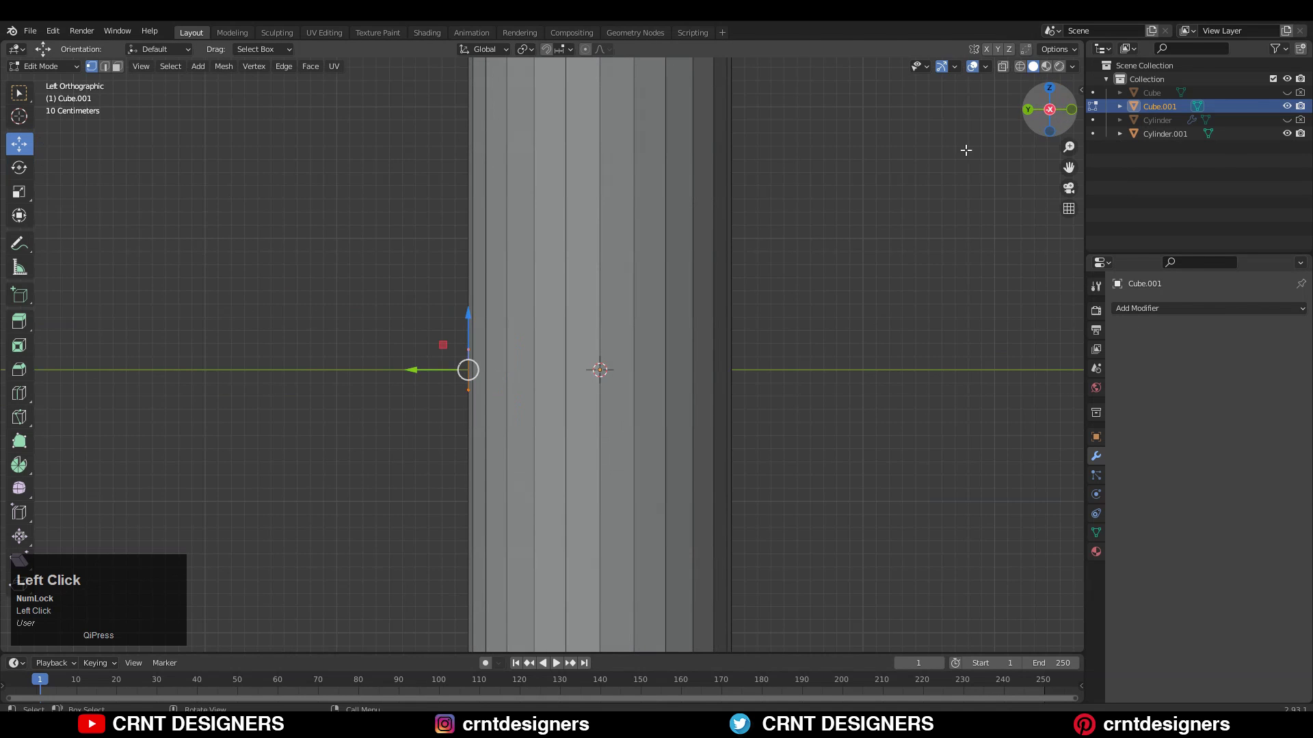
pyautogui.moveTo(473, 297); pyautogui.dragTo(473, 309)
pyautogui.keyDown('ctrl'); pyautogui.moveTo(608, 320); pyautogui.dragTo(624, 410, button='middle'); pyautogui.keyUp('ctrl')
pyautogui.press('Tab')
pyautogui.keyDown('shift'); pyautogui.moveTo(635, 382); pyautogui.dragTo(670, 390, button='middle'); pyautogui.keyUp('shift')
pyautogui.click(1157, 307)
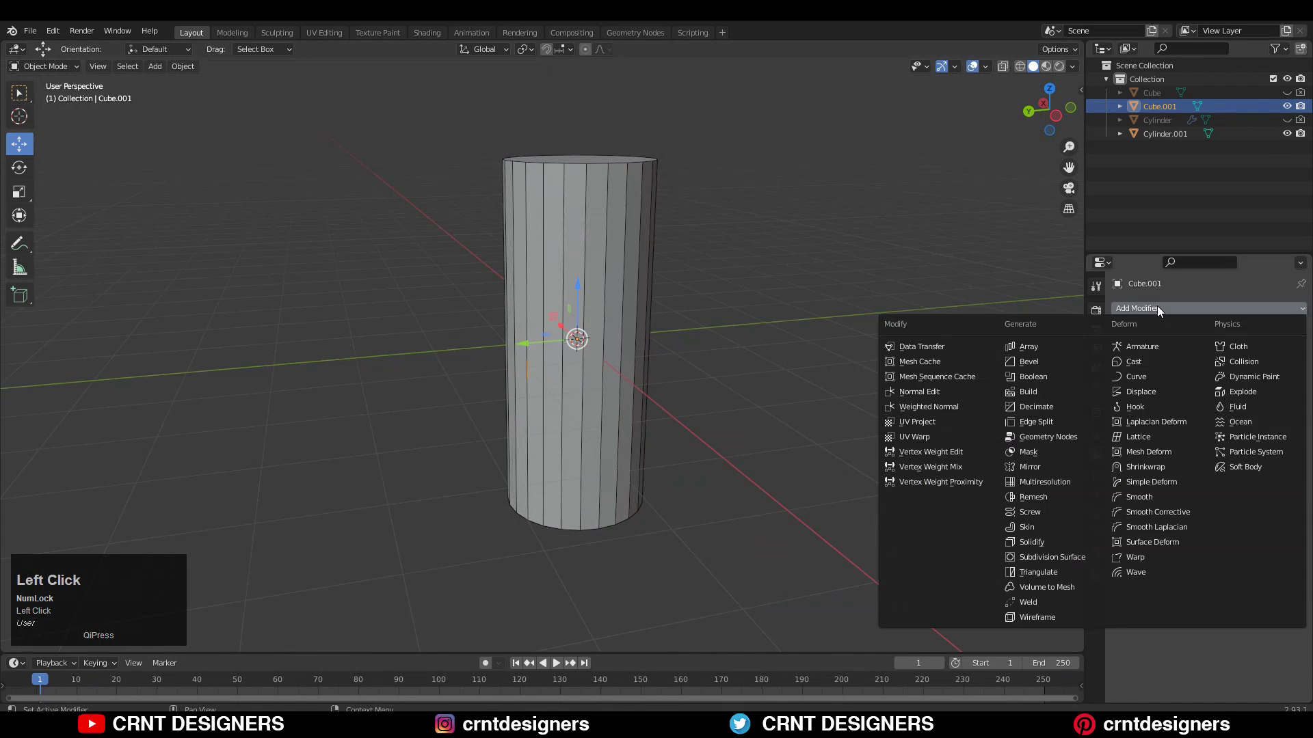
pyautogui.click(1051, 511)
pyautogui.moveTo(1052, 511); pyautogui.dragTo(795, 302, button='middle')
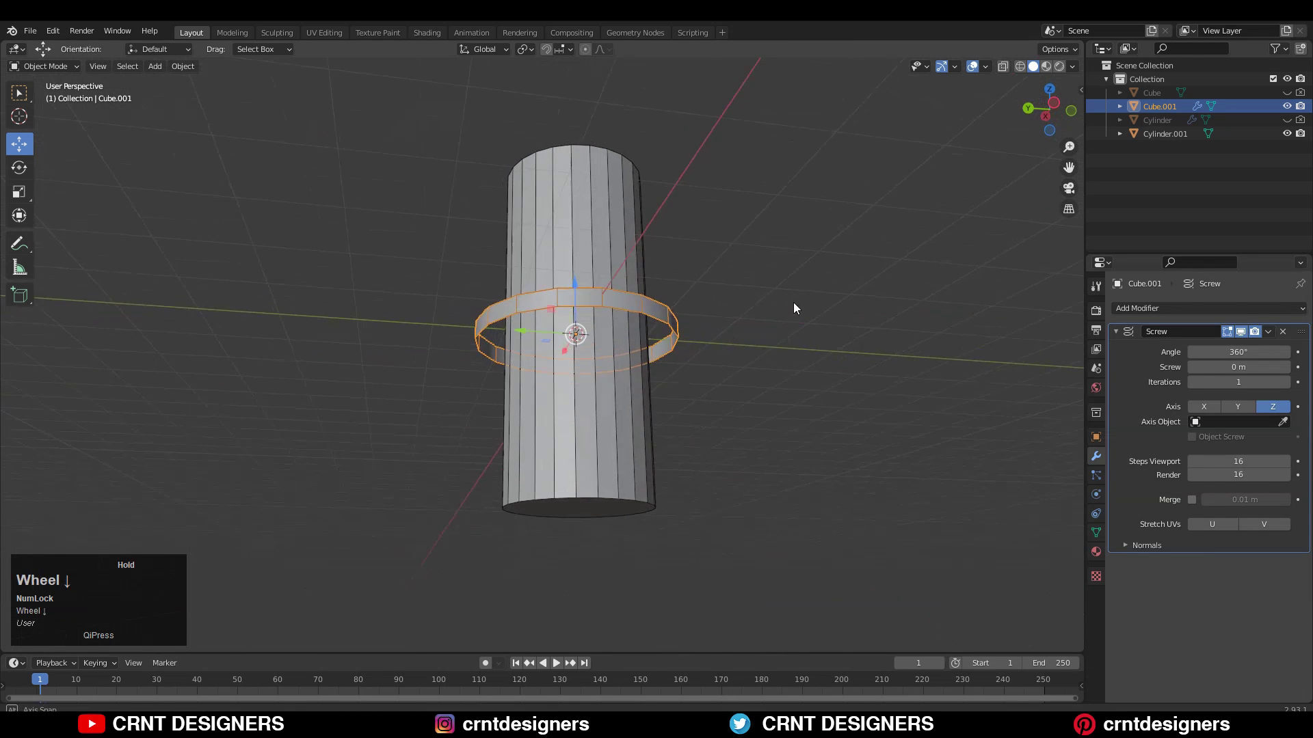
pyautogui.scroll(-1, 1035, 109)
# Scale the ring to about 0.75 so it fits closely around the cylinder, and move it down about 2.3 m in Z.
pyautogui.click(1035, 109)
pyautogui.press('s')
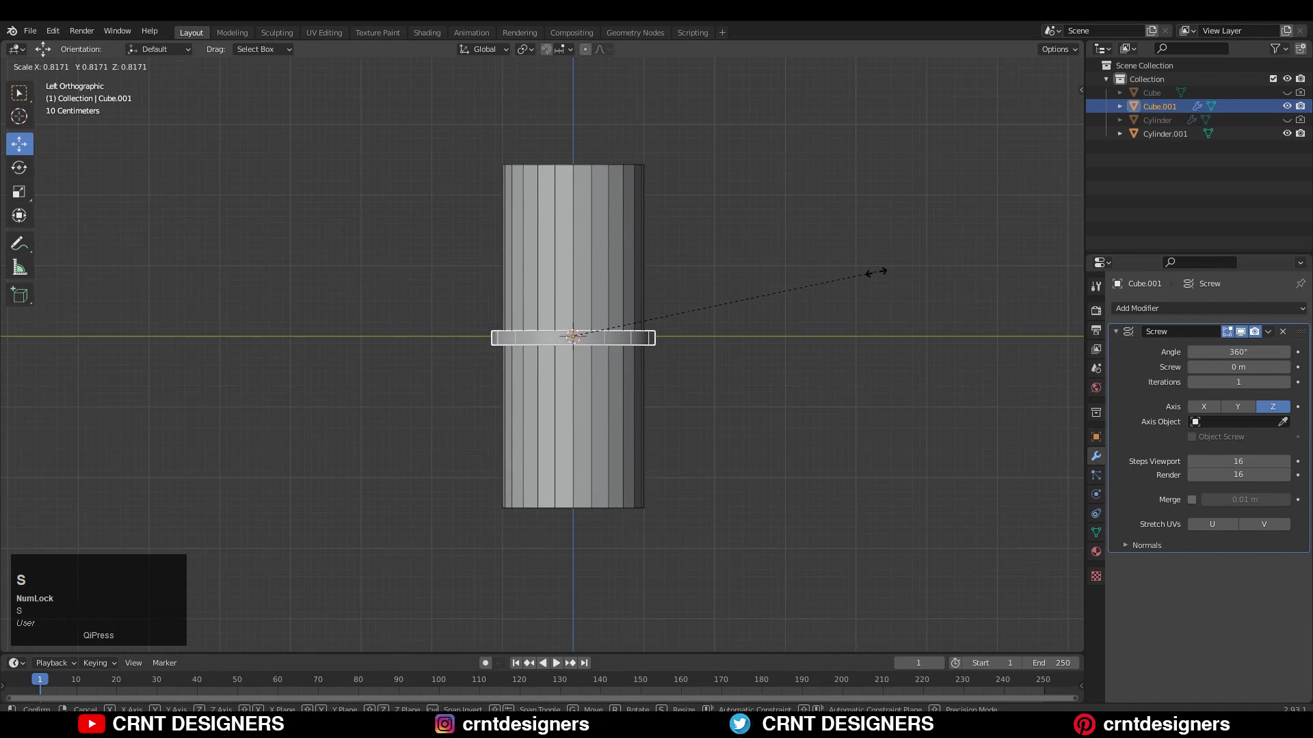
pyautogui.press('ctrl')
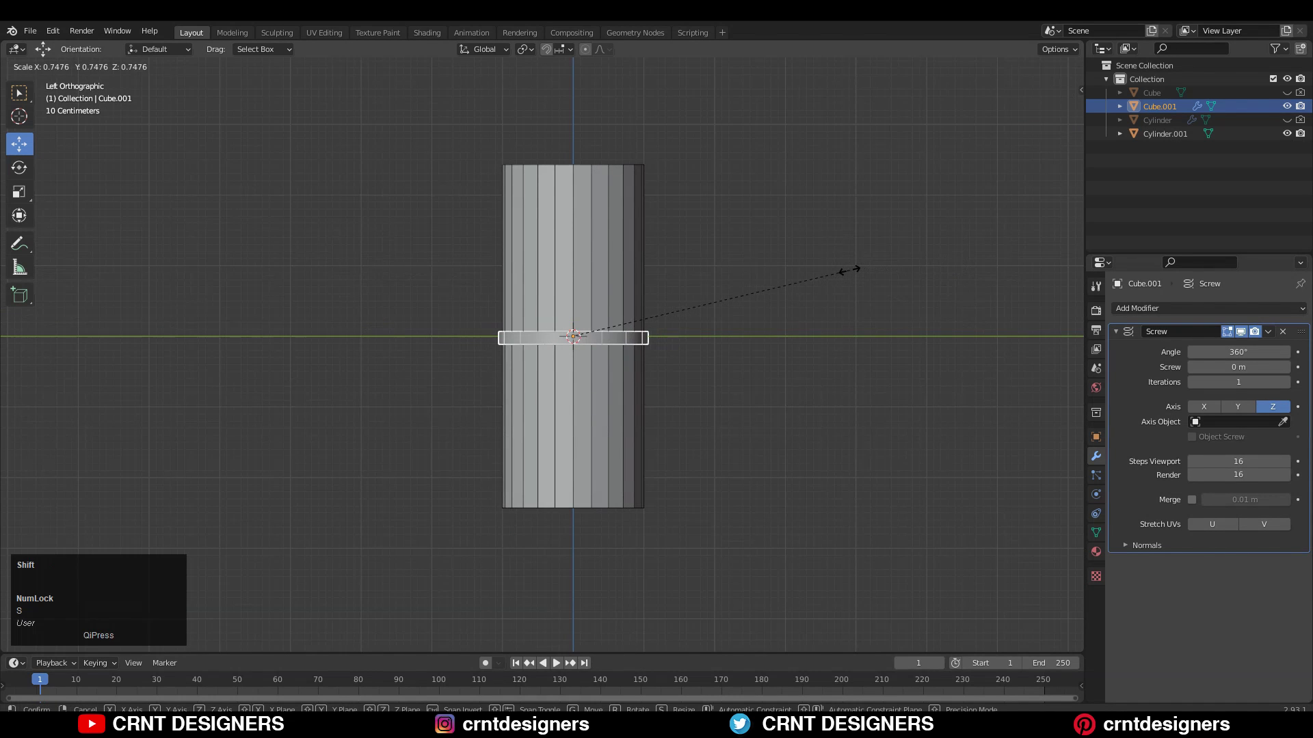
pyautogui.click(859, 275)
pyautogui.keyDown('ctrl'); pyautogui.moveTo(571, 286); pyautogui.dragTo(585, 447); pyautogui.keyUp('ctrl')
# Set the Screw modifier's screw offset to 3 m so the strip winds upward around the cylinder.
pyautogui.keyDown('shift'); pyautogui.moveTo(631, 429); pyautogui.dragTo(636, 311, button='middle'); pyautogui.keyUp('shift')
pyautogui.keyDown('ctrl'); pyautogui.moveTo(684, 350); pyautogui.dragTo(691, 251, button='middle'); pyautogui.keyUp('ctrl')
pyautogui.moveTo(1238, 368); pyautogui.dragTo(1272, 383)
pyautogui.keyDown('ctrl'); pyautogui.moveTo(656, 288); pyautogui.dragTo(657, 356, button='middle'); pyautogui.keyUp('ctrl')
pyautogui.keyDown('shift'); pyautogui.moveTo(656, 328); pyautogui.dragTo(582, 495, button='middle'); pyautogui.keyUp('shift')
pyautogui.keyDown('ctrl'); pyautogui.moveTo(1238, 367); pyautogui.dragTo(1271, 367); pyautogui.keyUp('ctrl')
pyautogui.keyDown('ctrl'); pyautogui.moveTo(590, 428); pyautogui.dragTo(643, 300, button='middle'); pyautogui.keyUp('ctrl')
pyautogui.moveTo(1238, 367); pyautogui.dragTo(1224, 367)
pyautogui.keyDown('ctrl'); pyautogui.moveTo(821, 280); pyautogui.dragTo(822, 314, button='middle'); pyautogui.keyUp('ctrl')
pyautogui.keyDown('shift'); pyautogui.moveTo(820, 294); pyautogui.dragTo(865, 366, button='middle'); pyautogui.keyUp('shift')
pyautogui.moveTo(1248, 368); pyautogui.dragTo(1231, 367)
pyautogui.keyDown('ctrl'); pyautogui.moveTo(826, 281); pyautogui.dragTo(831, 356, button='middle'); pyautogui.keyUp('ctrl')
# Set the Screw modifier's iterations to 14 so the spiral covers the cylinder's full height.
pyautogui.click(1286, 382)
pyautogui.click(1286, 382)
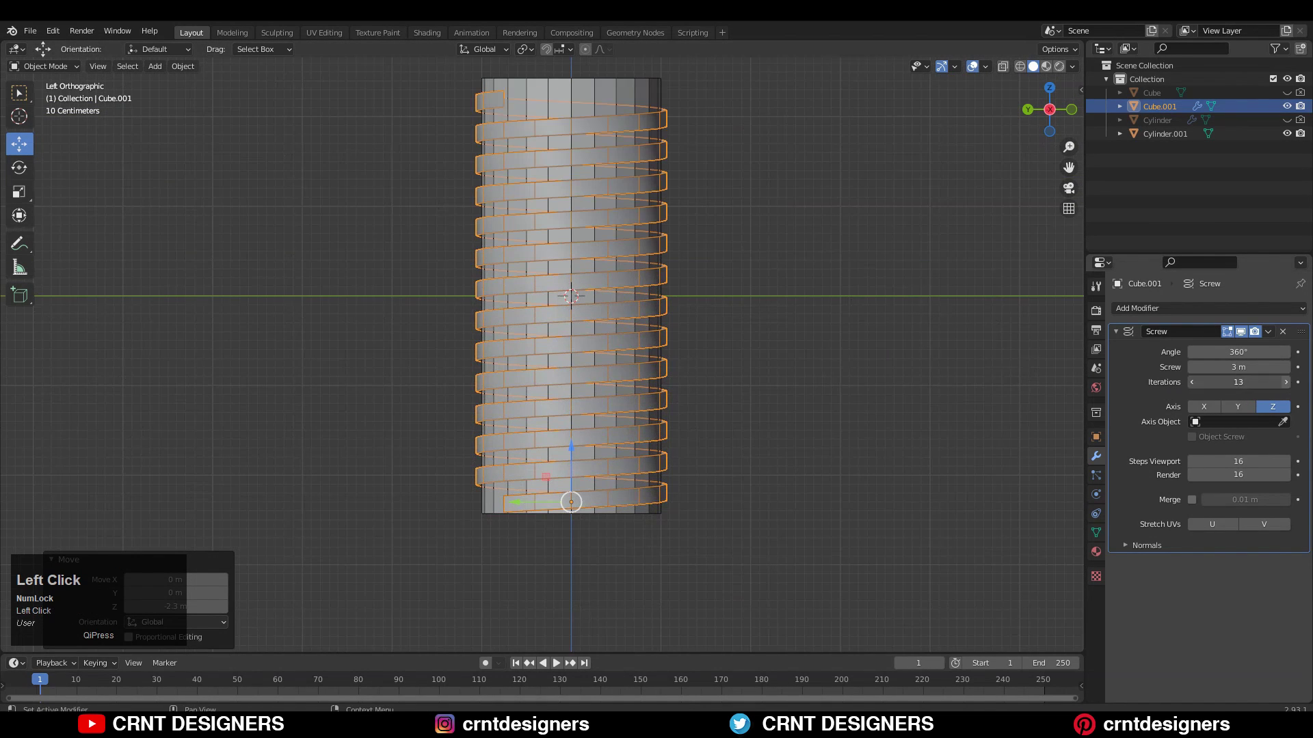
pyautogui.click(1286, 383)
pyautogui.keyDown('shift'); pyautogui.moveTo(584, 293); pyautogui.dragTo(601, 348, button='middle'); pyautogui.keyUp('shift')
pyautogui.click(643, 152)
pyautogui.click(630, 167)
pyautogui.keyDown('shift'); pyautogui.moveTo(606, 214); pyautogui.dragTo(590, 343, button='middle'); pyautogui.keyUp('shift')
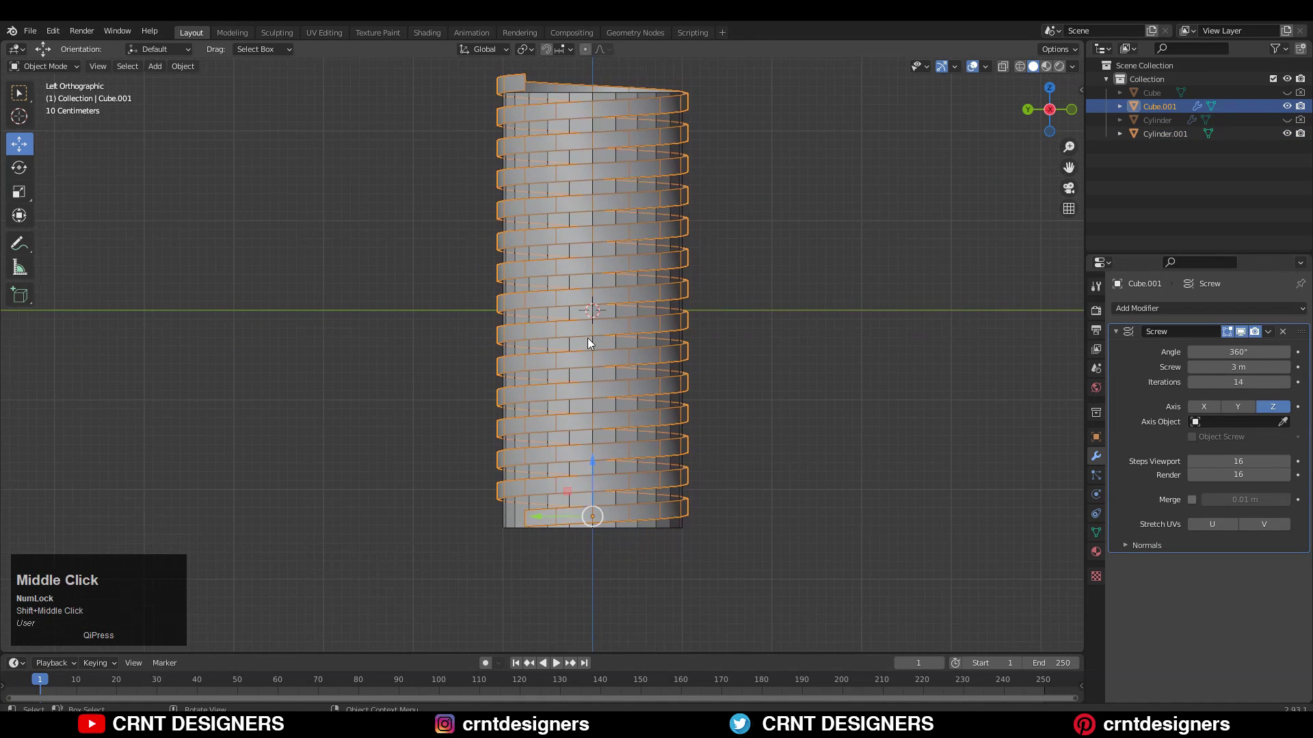
pyautogui.click(604, 223)
pyautogui.click(612, 228)
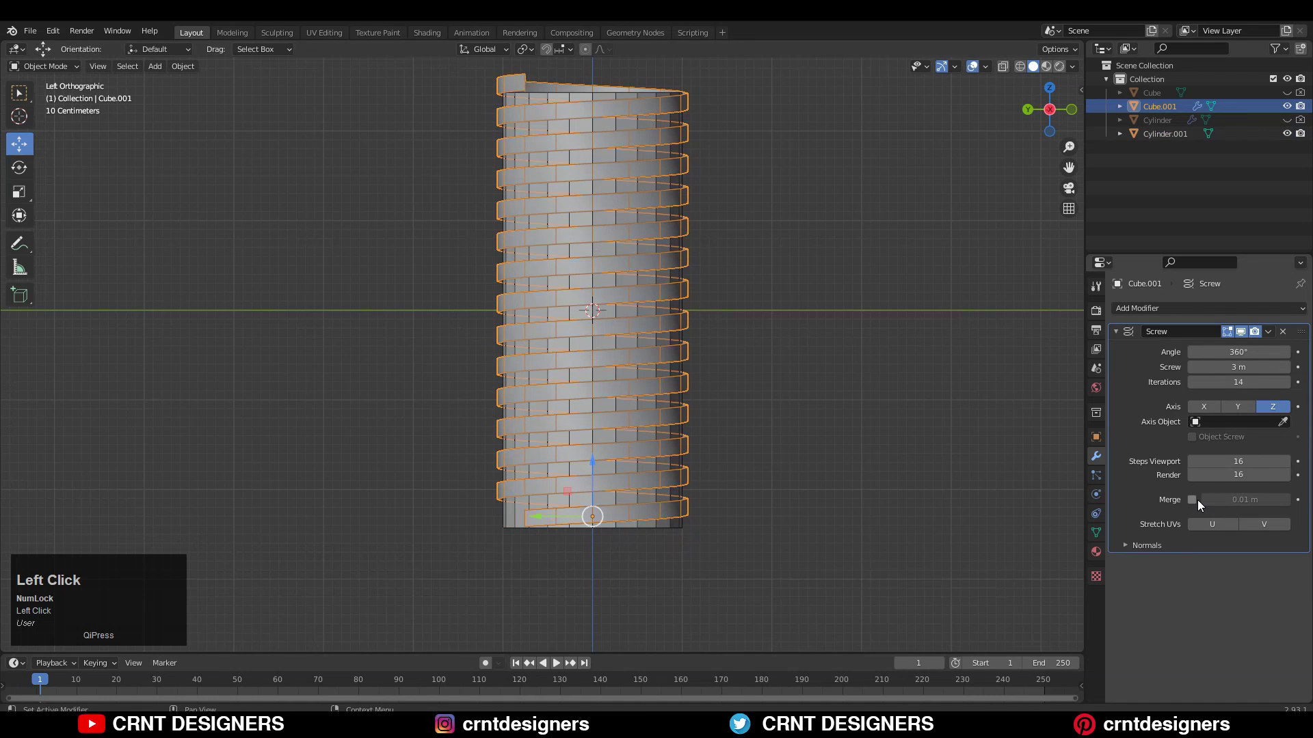
# Set the Screw modifier's viewport steps to 24 and apply the modifier.
pyautogui.click(1256, 463)
pyautogui.keyDown('ctrl'); pyautogui.moveTo(700, 371); pyautogui.dragTo(636, 355, button='middle'); pyautogui.keyUp('ctrl')
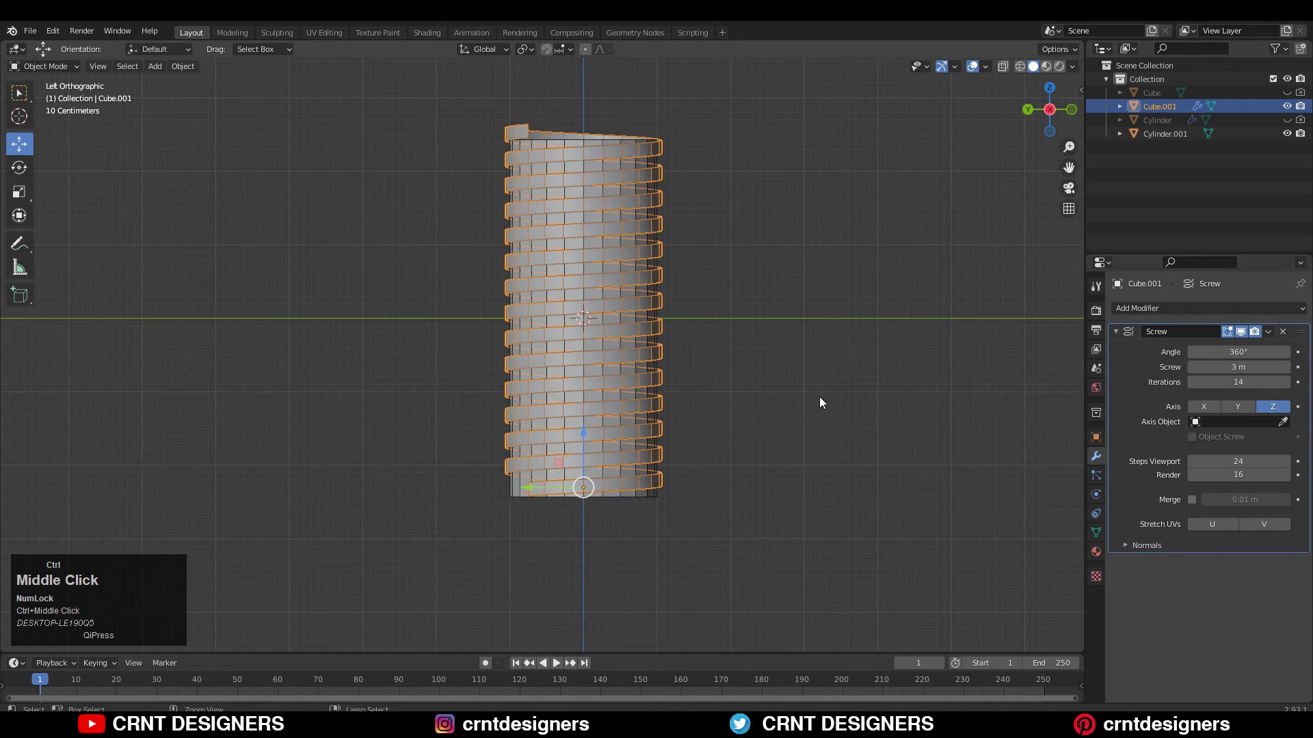
pyautogui.keyDown('ctrl'); pyautogui.moveTo(820, 406); pyautogui.dragTo(1273, 331, button='middle'); pyautogui.keyUp('ctrl')
pyautogui.click(1260, 351)
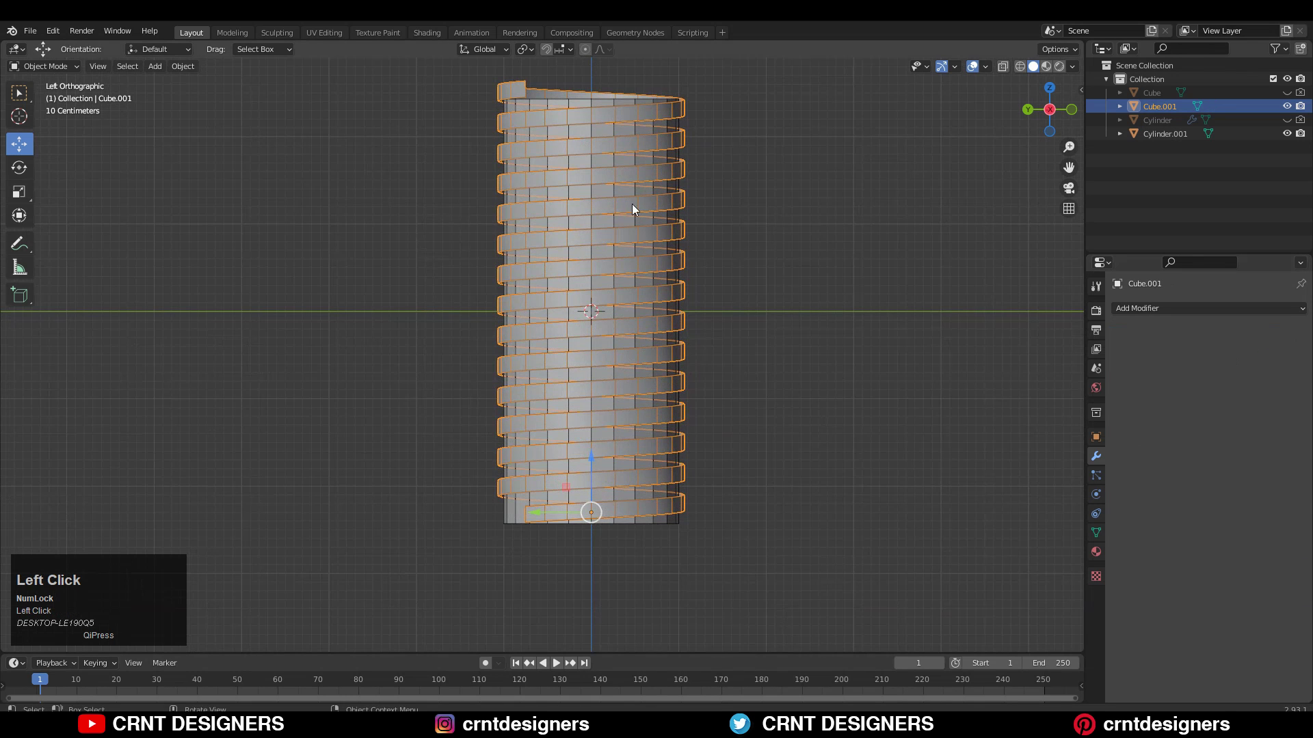
# Set the spiral object's origin to its geometry.
pyautogui.click(587, 290)
pyautogui.click(592, 176)
pyautogui.rightClick(581, 280)
pyautogui.moveTo(581, 330)
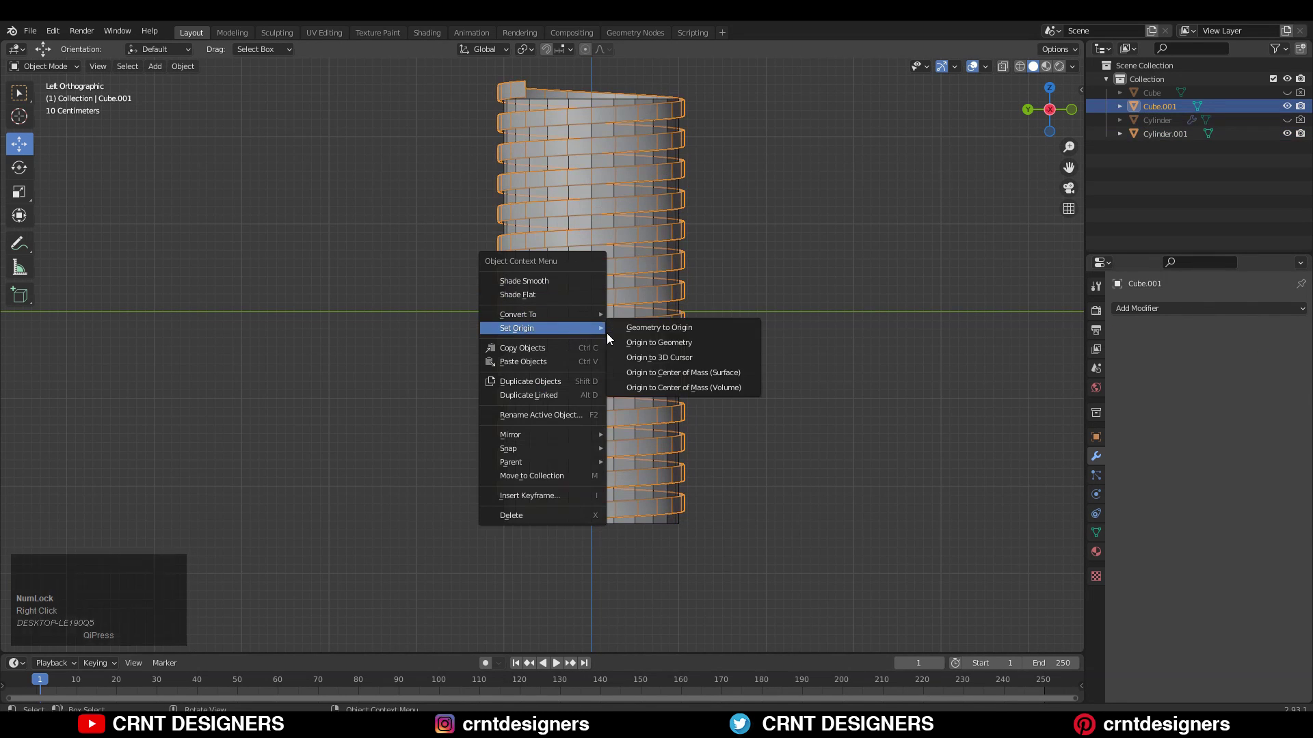
pyautogui.click(638, 345)
# Move the spiral down about 0.125 m in Z and stretch it along Z by a factor of about 1.06.
pyautogui.moveTo(592, 253); pyautogui.dragTo(669, 306)
pyautogui.keyDown('ctrl'); pyautogui.moveTo(669, 306); pyautogui.dragTo(713, 309, button='middle'); pyautogui.keyUp('ctrl')
pyautogui.press('s')
pyautogui.press('z')
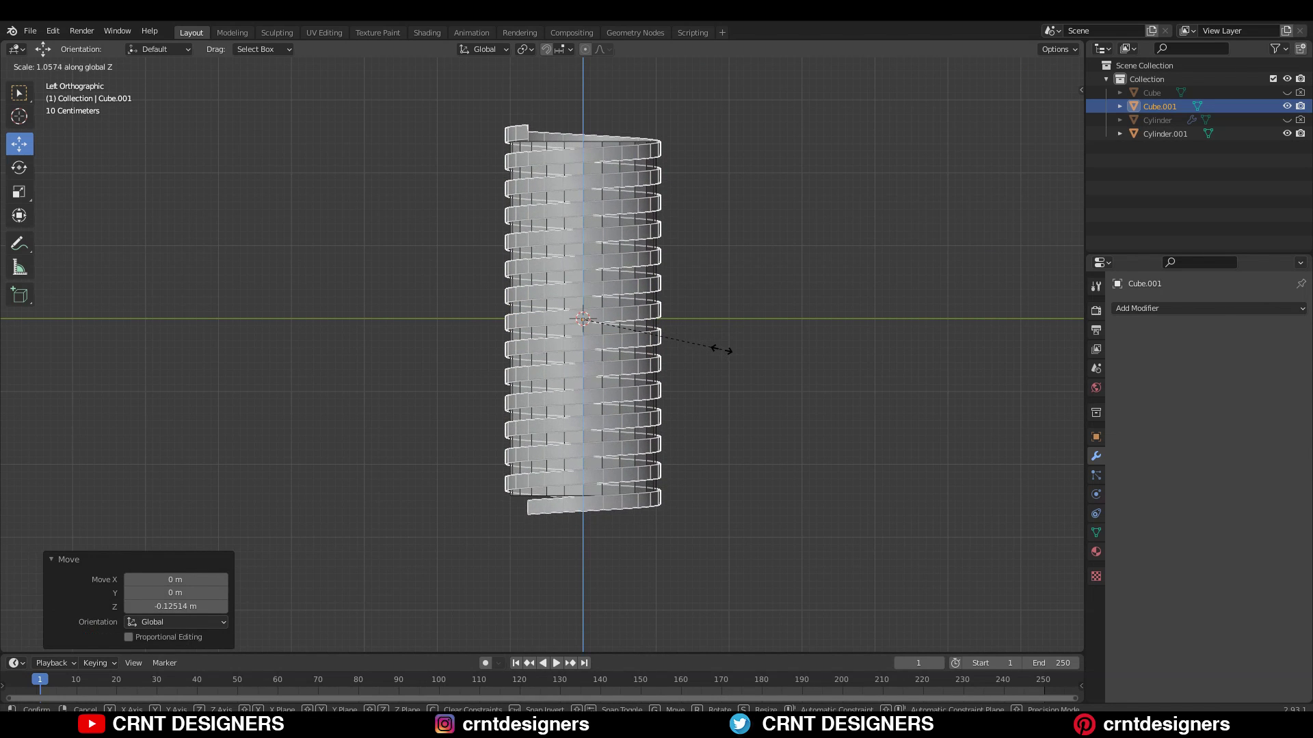
pyautogui.click(721, 350)
pyautogui.scroll(-1, 716, 321)
pyautogui.click(715, 302)
pyautogui.click(622, 318)
pyautogui.keyDown('shift'); pyautogui.click(606, 310); pyautogui.keyUp('shift')
# Extrude all the spiral's faces and scale the extrusion inward to 0.844 in X and Y, keeping Z locked.
pyautogui.keyDown('ctrl'); pyautogui.moveTo(627, 317); pyautogui.dragTo(638, 363, button='middle'); pyautogui.keyUp('ctrl')
pyautogui.click(638, 362)
pyautogui.press('Tab')
pyautogui.keyDown('shift'); pyautogui.moveTo(653, 288); pyautogui.dragTo(663, 327, button='middle'); pyautogui.keyUp('shift')
pyautogui.press('a')
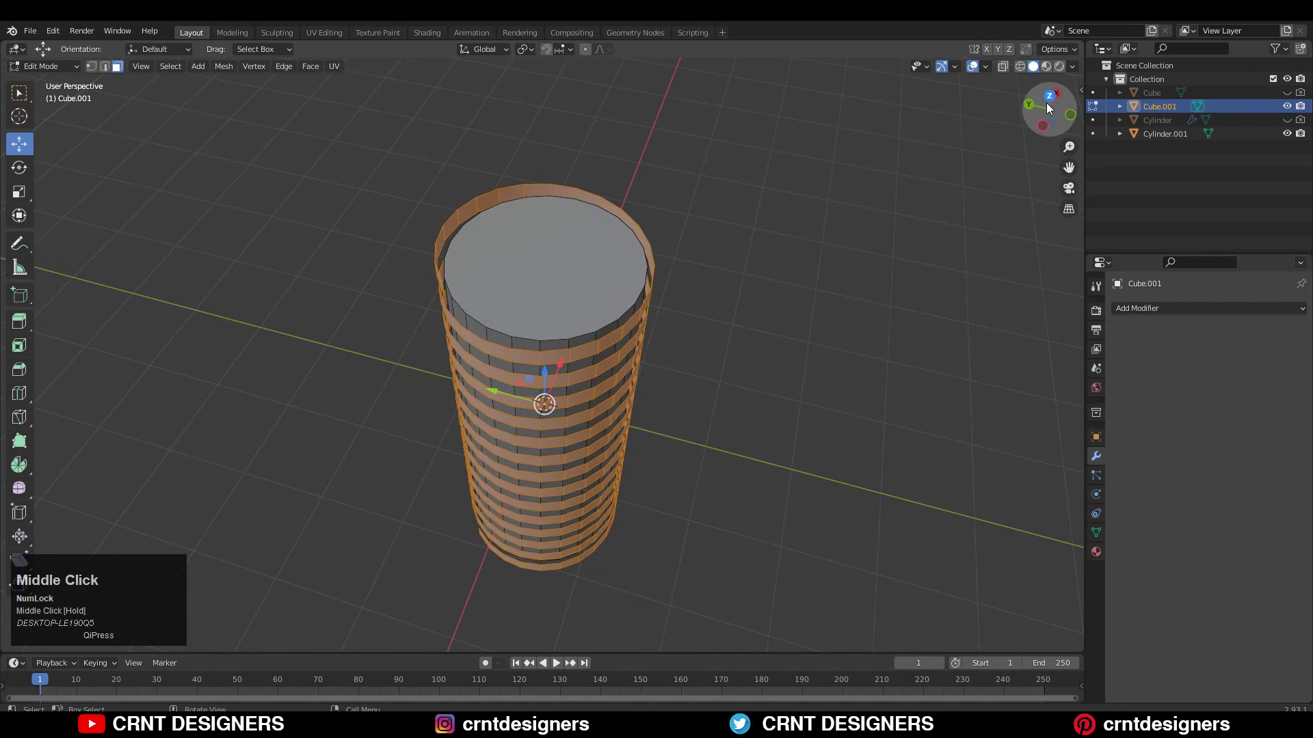
pyautogui.click(1049, 101)
pyautogui.keyDown('shift'); pyautogui.moveTo(732, 249); pyautogui.dragTo(764, 261, button='middle'); pyautogui.keyUp('shift')
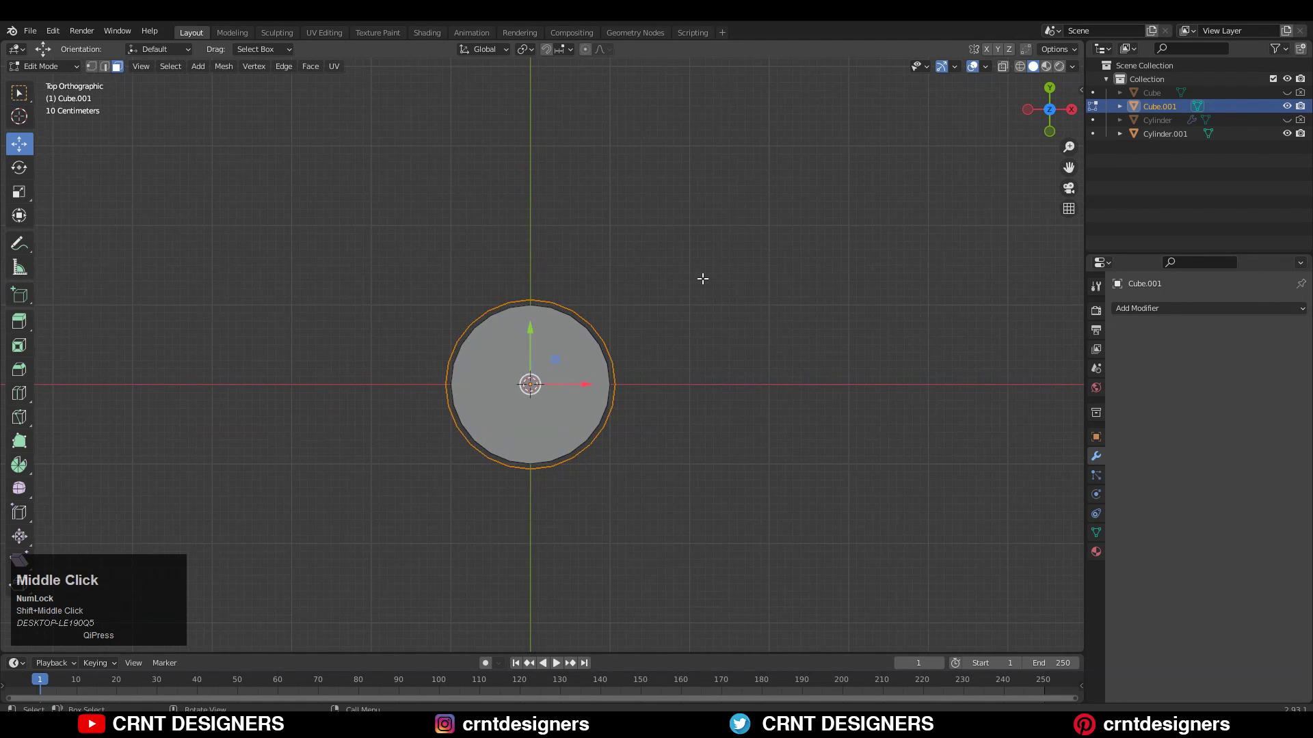
pyautogui.press('e')
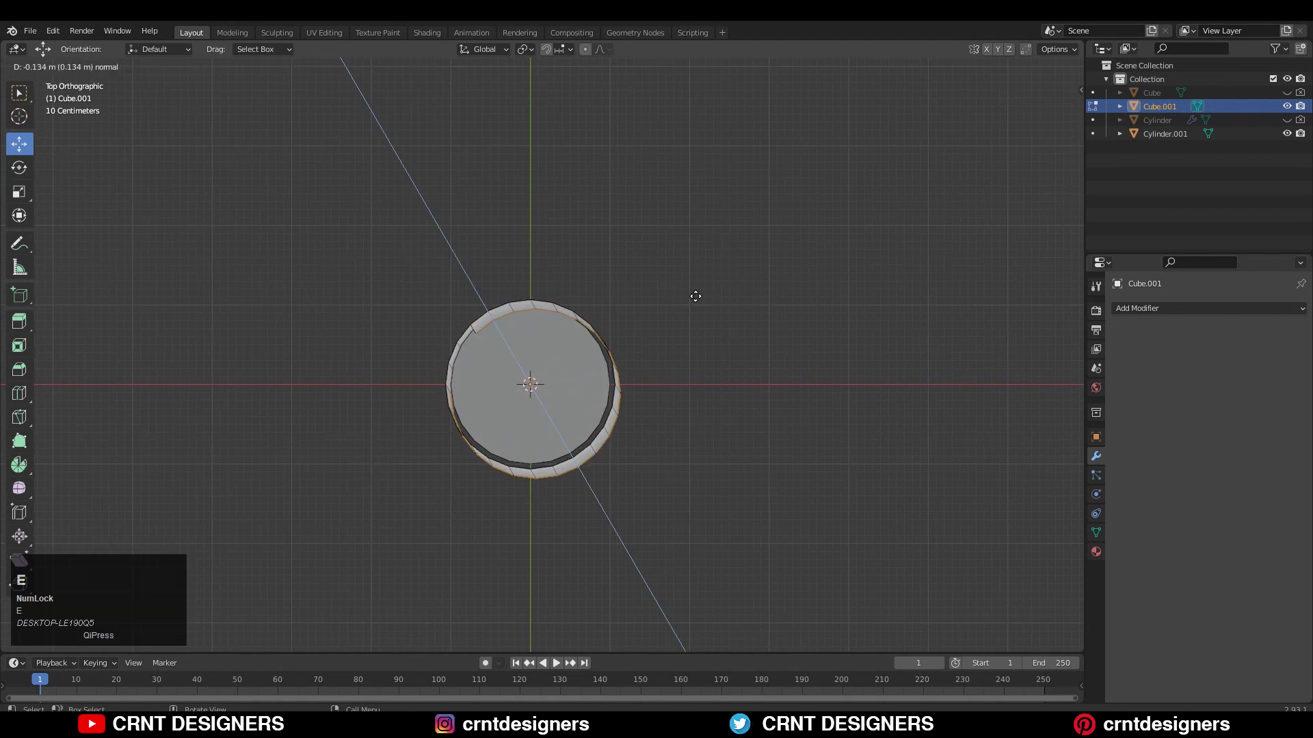
pyautogui.press('s')
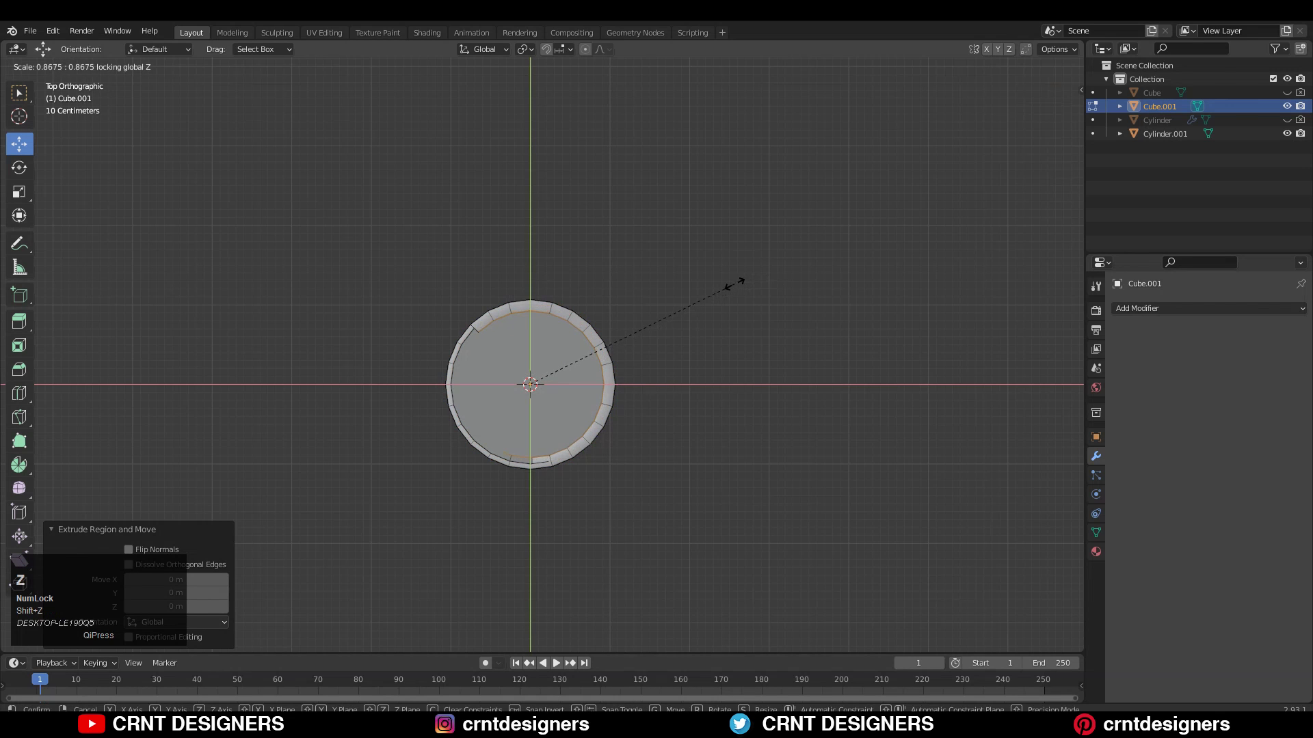
pyautogui.press('ctrl')
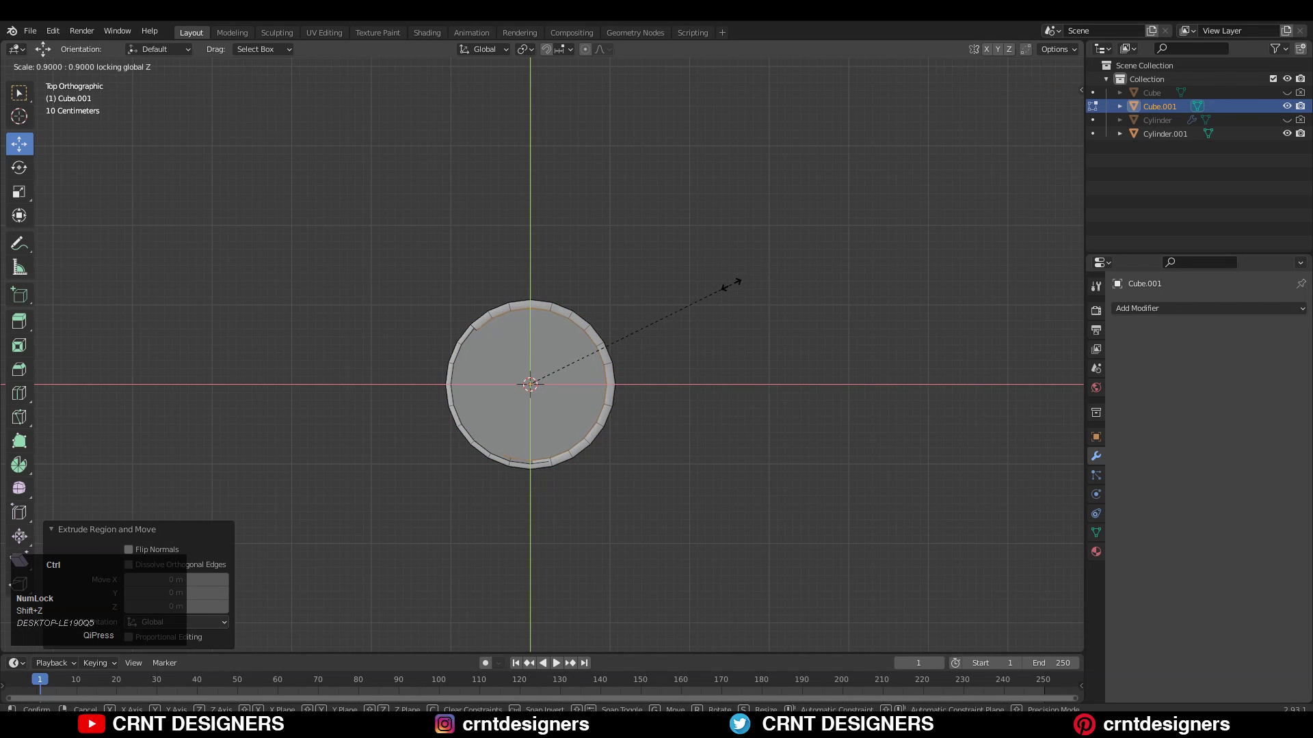
pyautogui.click(728, 283)
# Examine the thickened spiral from the top in wireframe shading against the cylinder.
pyautogui.moveTo(712, 326); pyautogui.dragTo(900, 135, button='middle')
pyautogui.click(1003, 67)
pyautogui.click(1050, 108)
pyautogui.click(1019, 67)
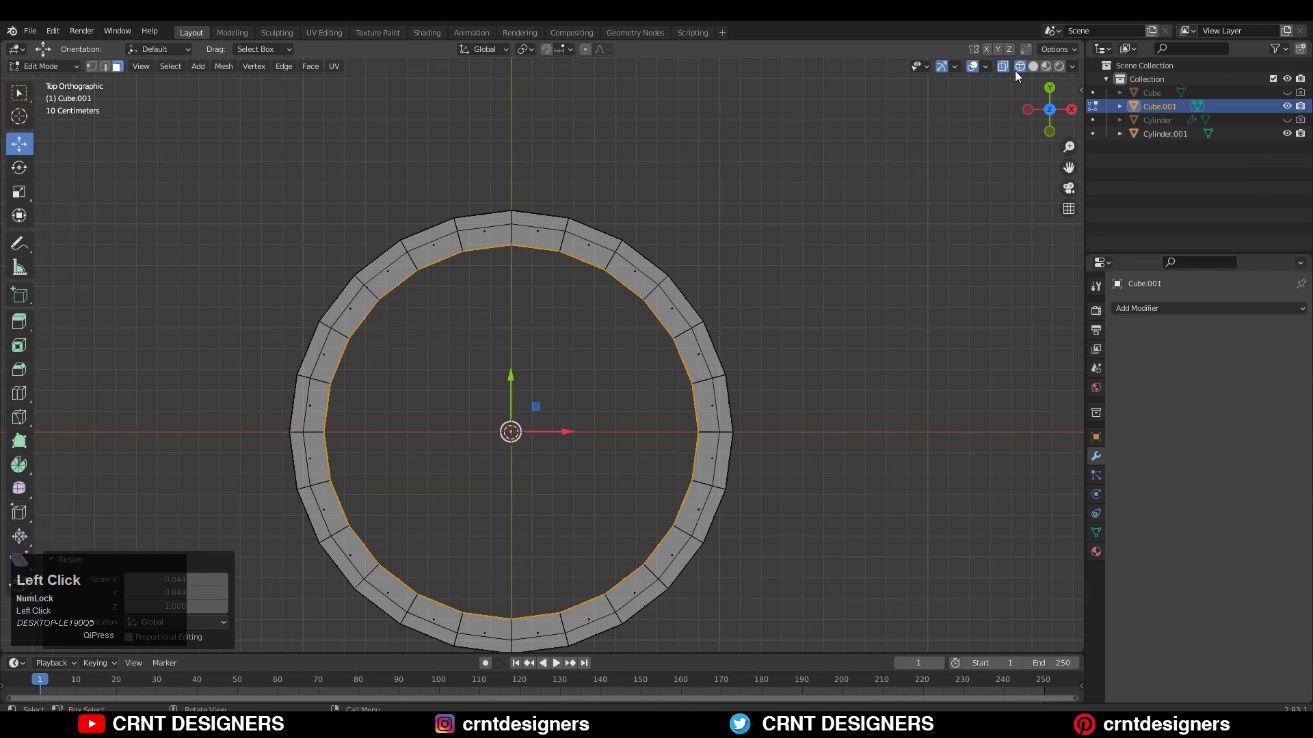
pyautogui.press('s')
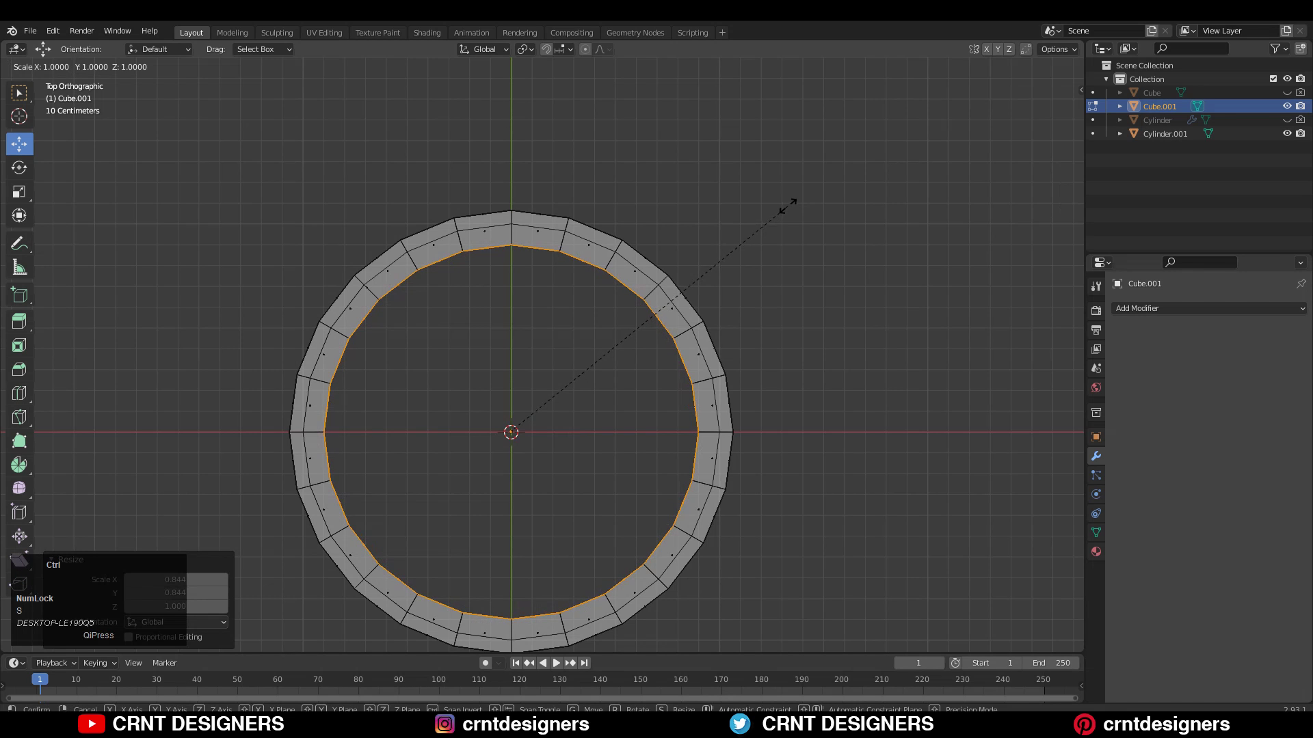
pyautogui.click(788, 205)
pyautogui.click(1003, 67)
pyautogui.moveTo(814, 207); pyautogui.dragTo(527, 276, button='middle')
# Add one centred loop cut running along the whole length of the spiral.
pyautogui.hotkey('ctrl', 'r')
pyautogui.click(499, 226)
pyautogui.rightClick(499, 227)
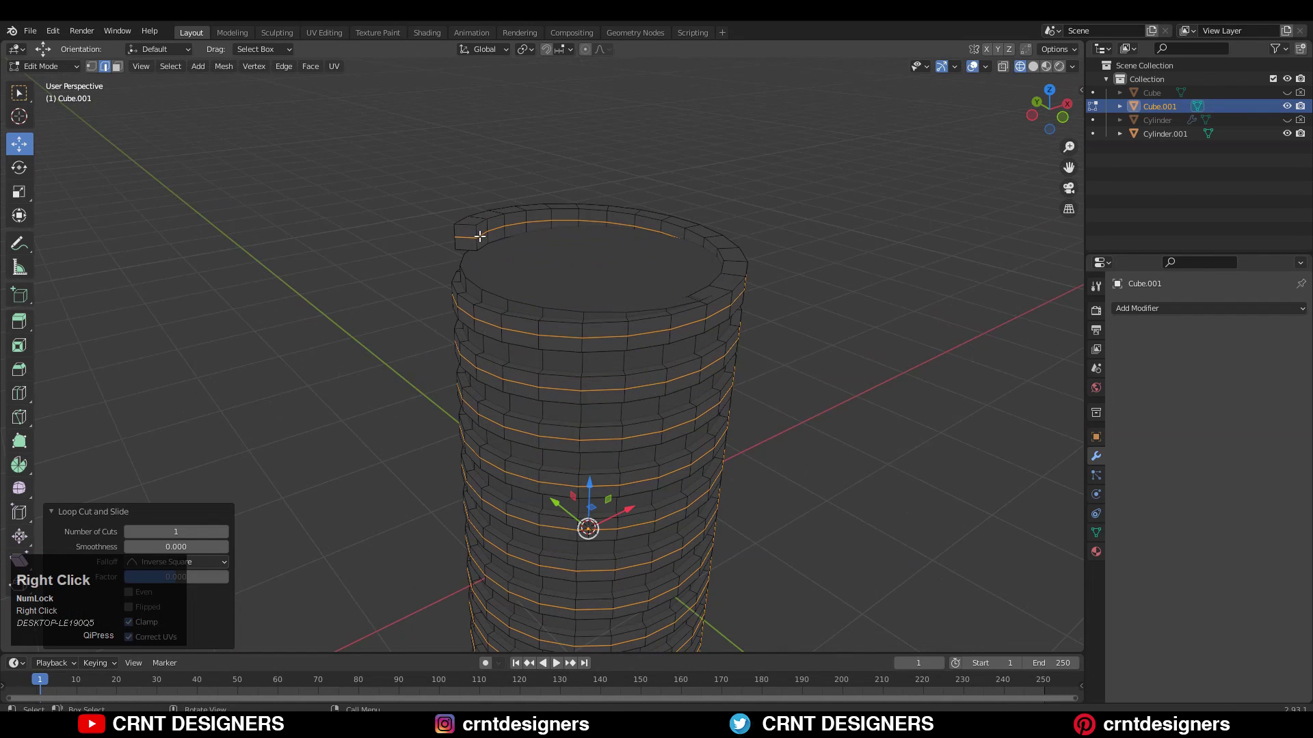
pyautogui.moveTo(628, 262); pyautogui.dragTo(581, 267, button='middle')
# Leave Edit Mode and hide the inner cylinder, Cylinder.001, in the viewport.
pyautogui.click(455, 229)
pyautogui.scroll(-1, 521, 278)
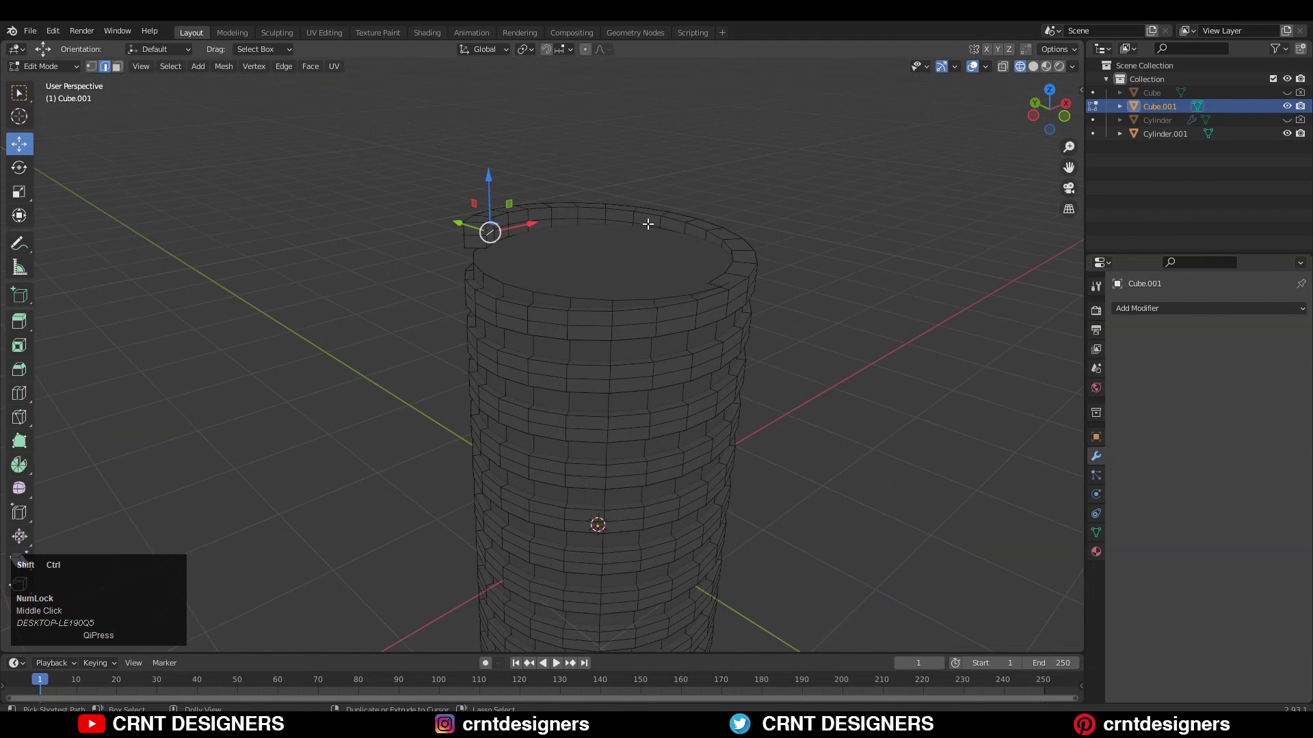
pyautogui.keyDown('ctrl'); pyautogui.keyDown('shift'); pyautogui.click(645, 223); pyautogui.keyUp('shift'); pyautogui.keyUp('ctrl')
pyautogui.press('Tab')
pyautogui.click(687, 229)
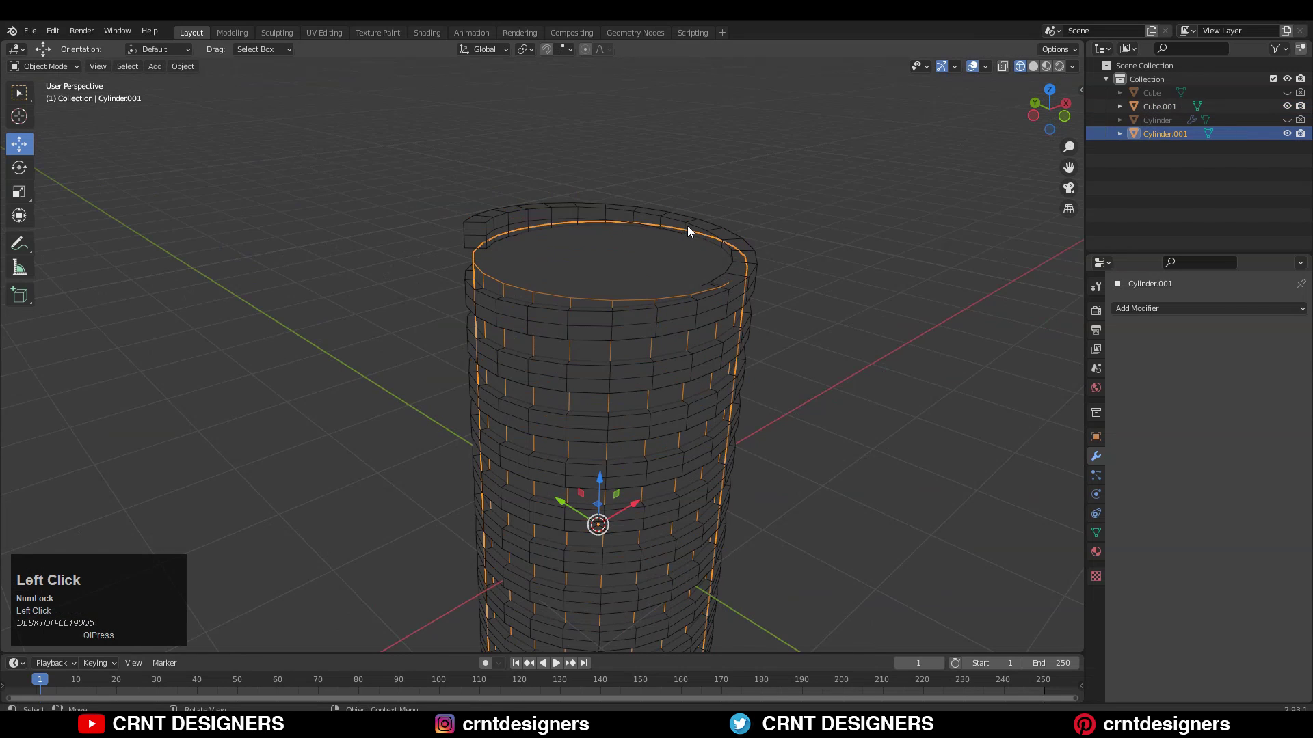
pyautogui.click(658, 259)
pyautogui.click(643, 257)
pyautogui.click(1286, 134)
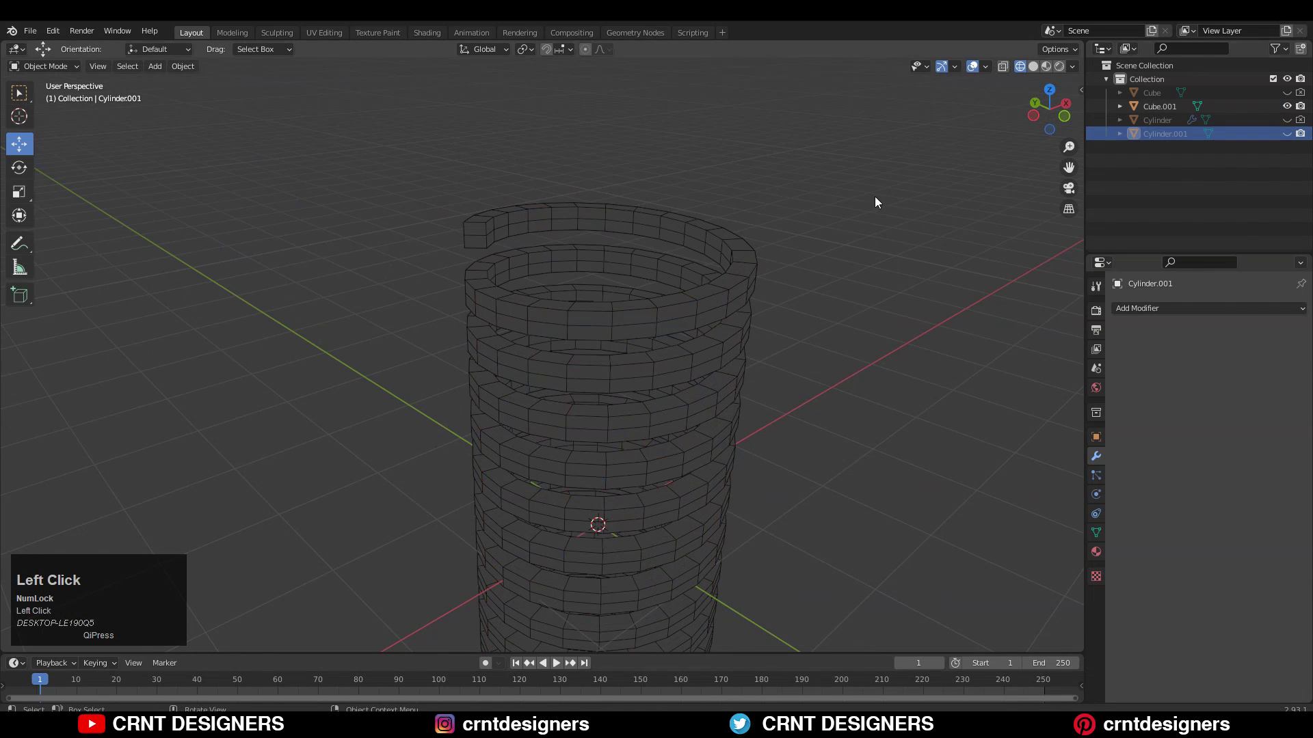
# Select the middle edge path along the spiral's inner side from its upper end to its lower end, and return to solid shading.
pyautogui.click(600, 213)
pyautogui.press('Tab')
pyautogui.moveTo(572, 268); pyautogui.dragTo(687, 404, button='middle')
pyautogui.keyDown('ctrl'); pyautogui.keyDown('shift'); pyautogui.click(682, 241); pyautogui.keyUp('shift'); pyautogui.keyUp('ctrl')
pyautogui.keyDown('ctrl'); pyautogui.keyDown('shift'); pyautogui.click(680, 429); pyautogui.keyUp('shift'); pyautogui.keyUp('ctrl')
pyautogui.moveTo(752, 460); pyautogui.dragTo(744, 520, button='middle')
pyautogui.keyDown('shift'); pyautogui.moveTo(738, 503); pyautogui.dragTo(699, 426, button='middle'); pyautogui.keyUp('shift')
pyautogui.keyDown('ctrl'); pyautogui.keyDown('shift'); pyautogui.click(709, 441); pyautogui.keyUp('shift'); pyautogui.keyUp('ctrl')
pyautogui.moveTo(788, 574)
pyautogui.mouseDown(button='middle')
pyautogui.moveTo(931, 539)
pyautogui.moveTo(715, 372)
pyautogui.mouseUp(button='middle')
pyautogui.click(1033, 67)
pyautogui.click(1003, 67)
pyautogui.moveTo(581, 553); pyautogui.dragTo(619, 533, button='middle')
pyautogui.keyDown('ctrl'); pyautogui.keyDown('shift'); pyautogui.click(574, 578); pyautogui.keyUp('shift'); pyautogui.keyUp('ctrl')
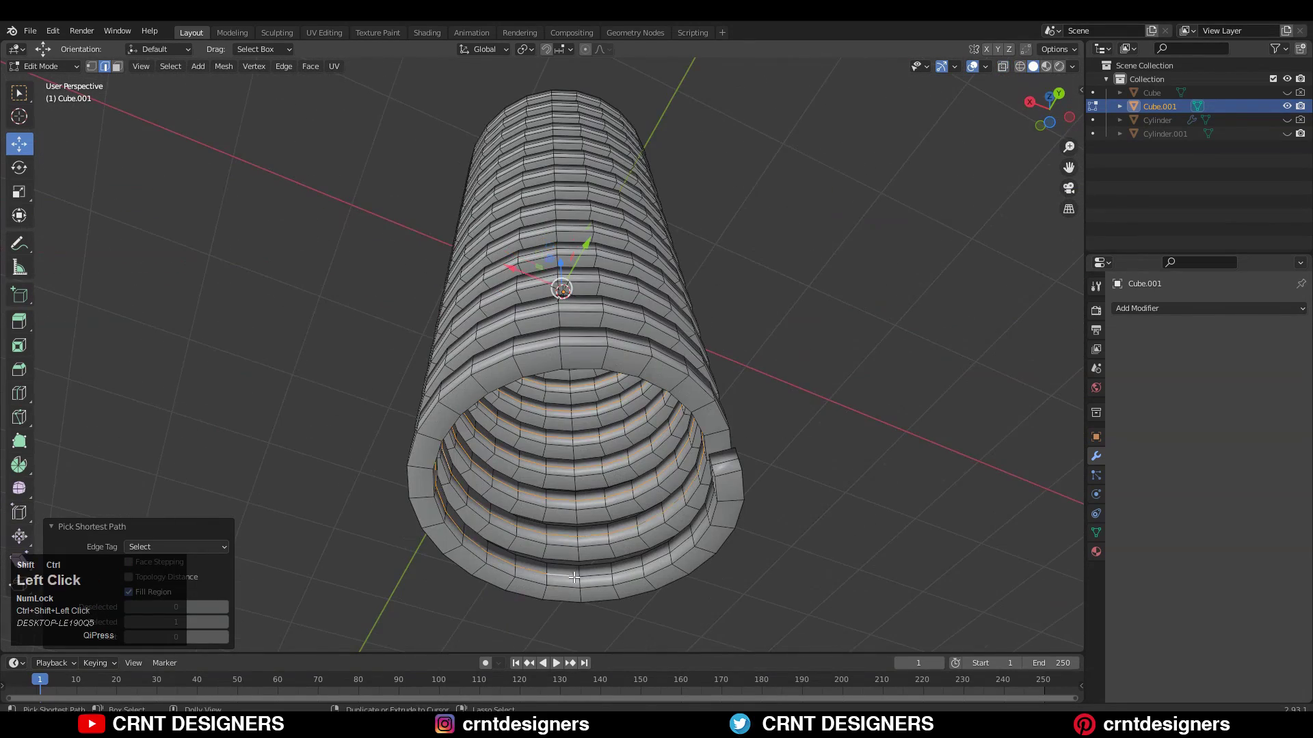
# Scale the selected inner edge path inward to about 0.95 from the top view, keeping Z locked.
pyautogui.moveTo(673, 472); pyautogui.dragTo(776, 629, button='middle')
pyautogui.keyDown('shift'); pyautogui.moveTo(806, 479); pyautogui.dragTo(813, 502, button='middle'); pyautogui.keyUp('shift')
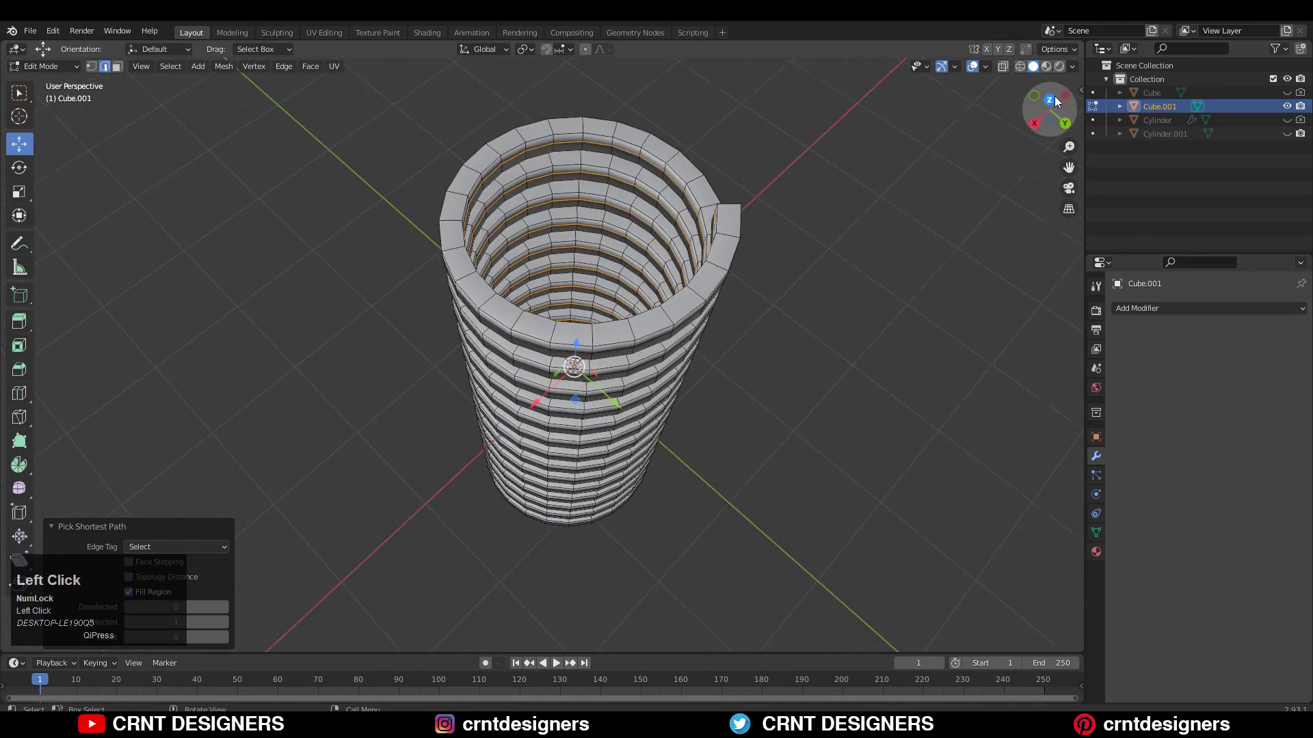
pyautogui.click(1050, 98)
pyautogui.keyDown('shift'); pyautogui.moveTo(754, 317); pyautogui.dragTo(764, 365, button='middle'); pyautogui.keyUp('shift')
pyautogui.press('s')
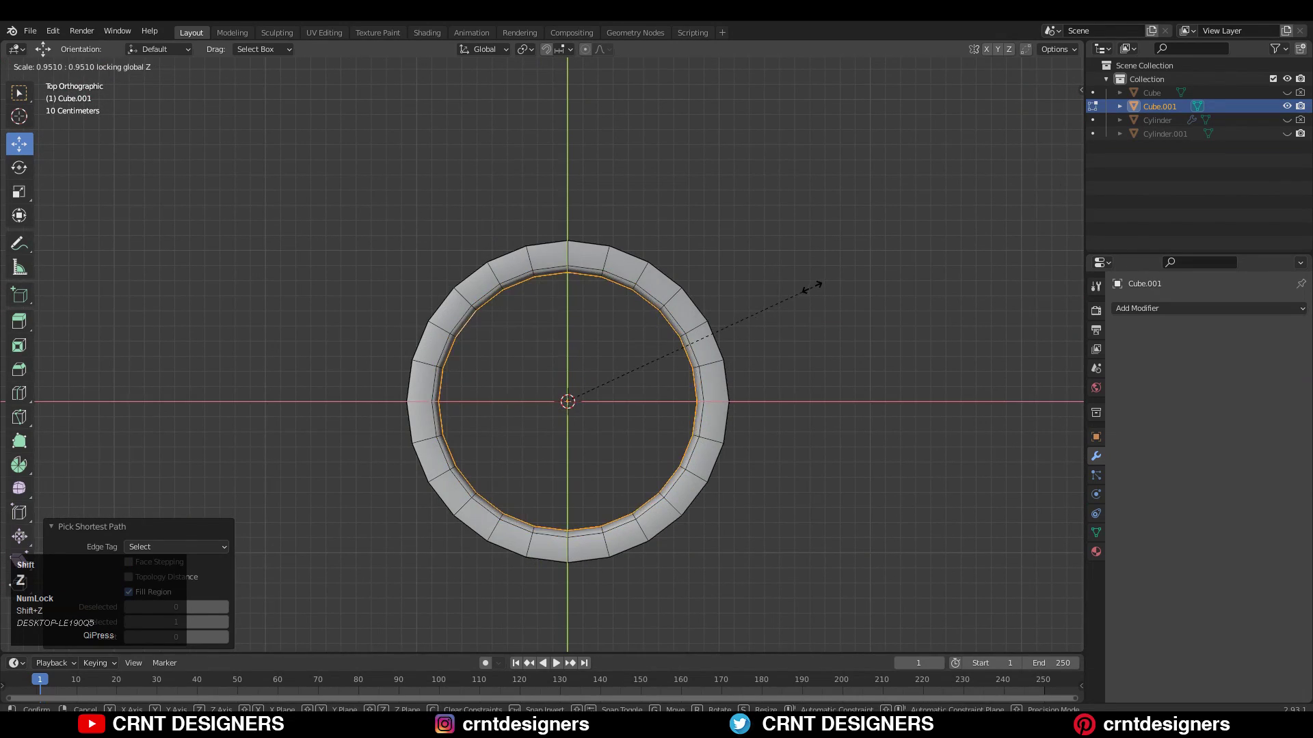
pyautogui.click(810, 295)
# Adjust the inner edge path's scale once more with Z locked and return to Object Mode.
pyautogui.moveTo(776, 320); pyautogui.dragTo(772, 206, button='middle')
pyautogui.press('s')
pyautogui.hotkey('shift', 'z')
pyautogui.click(750, 302)
pyautogui.press('Tab')
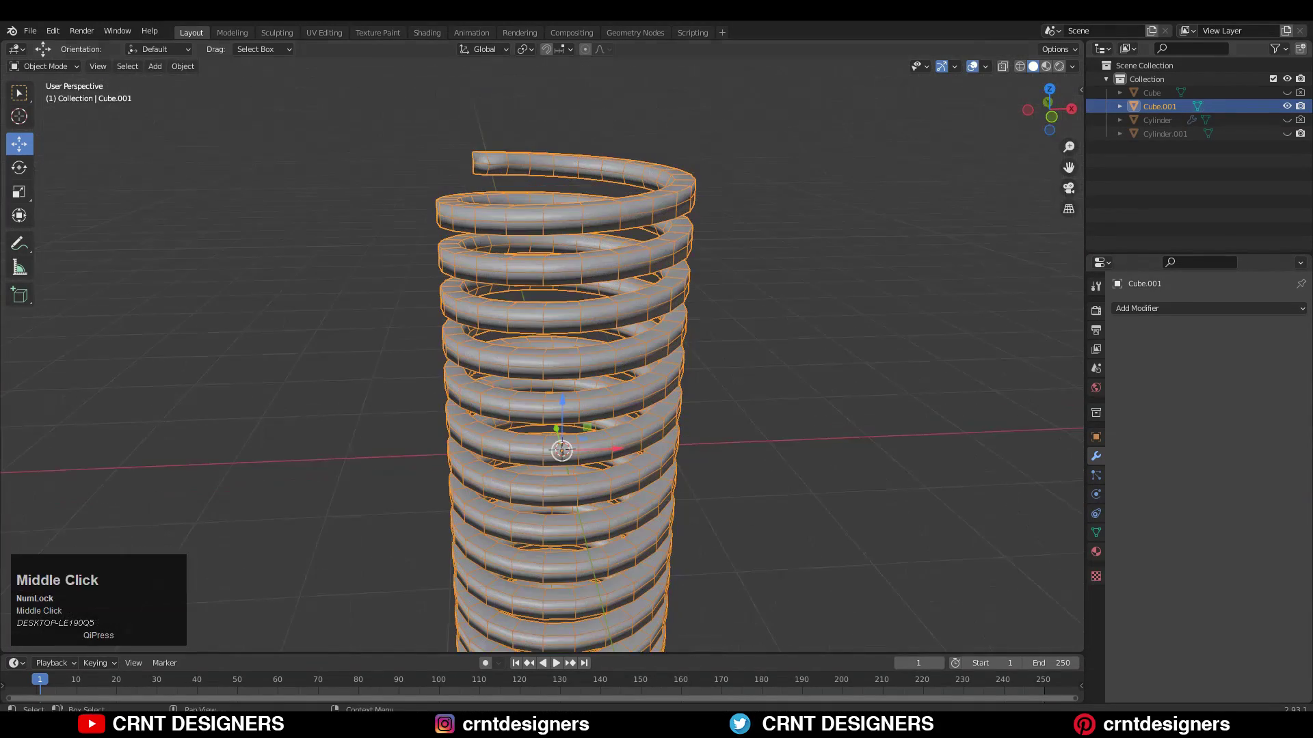
# Turn on the Face Orientation overlay and recalculate all the spiral's normals to face outward.
pyautogui.click(987, 67)
pyautogui.click(901, 315)
pyautogui.press('Tab')
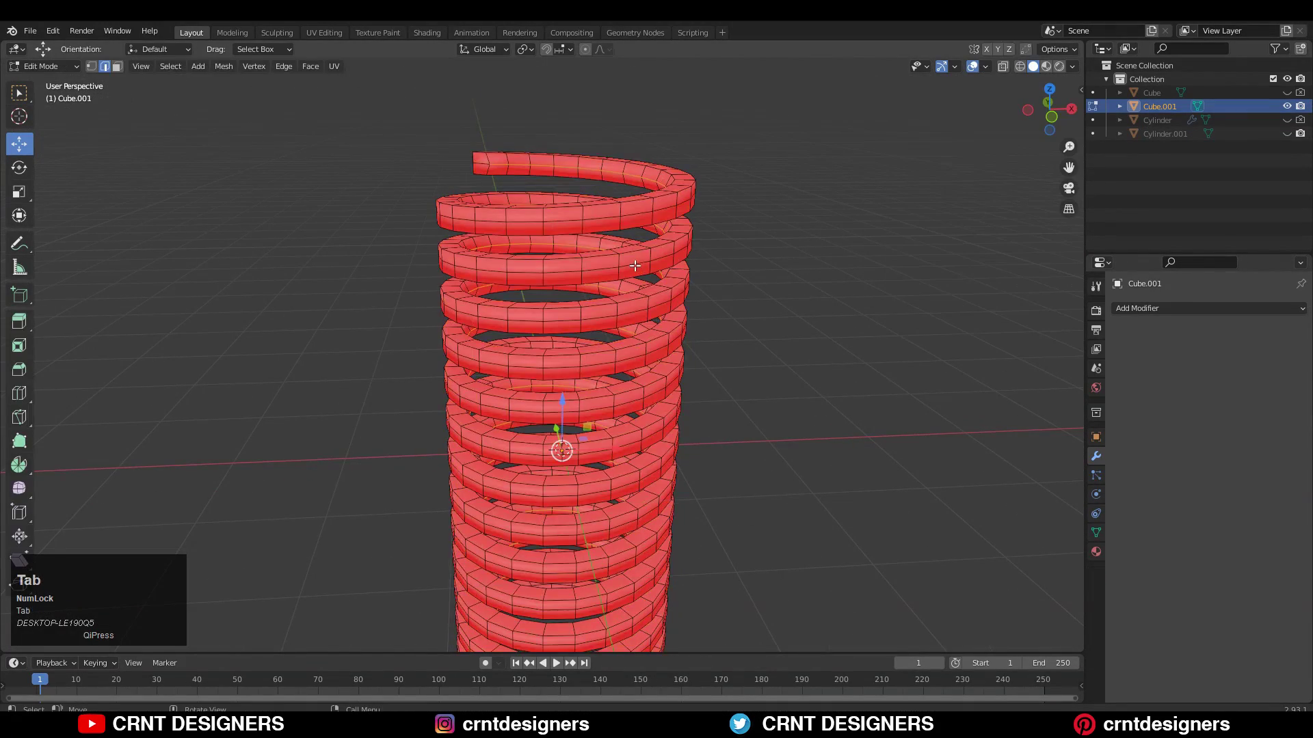
pyautogui.press('a')
pyautogui.hotkey('alt', 'n')
pyautogui.click(635, 278)
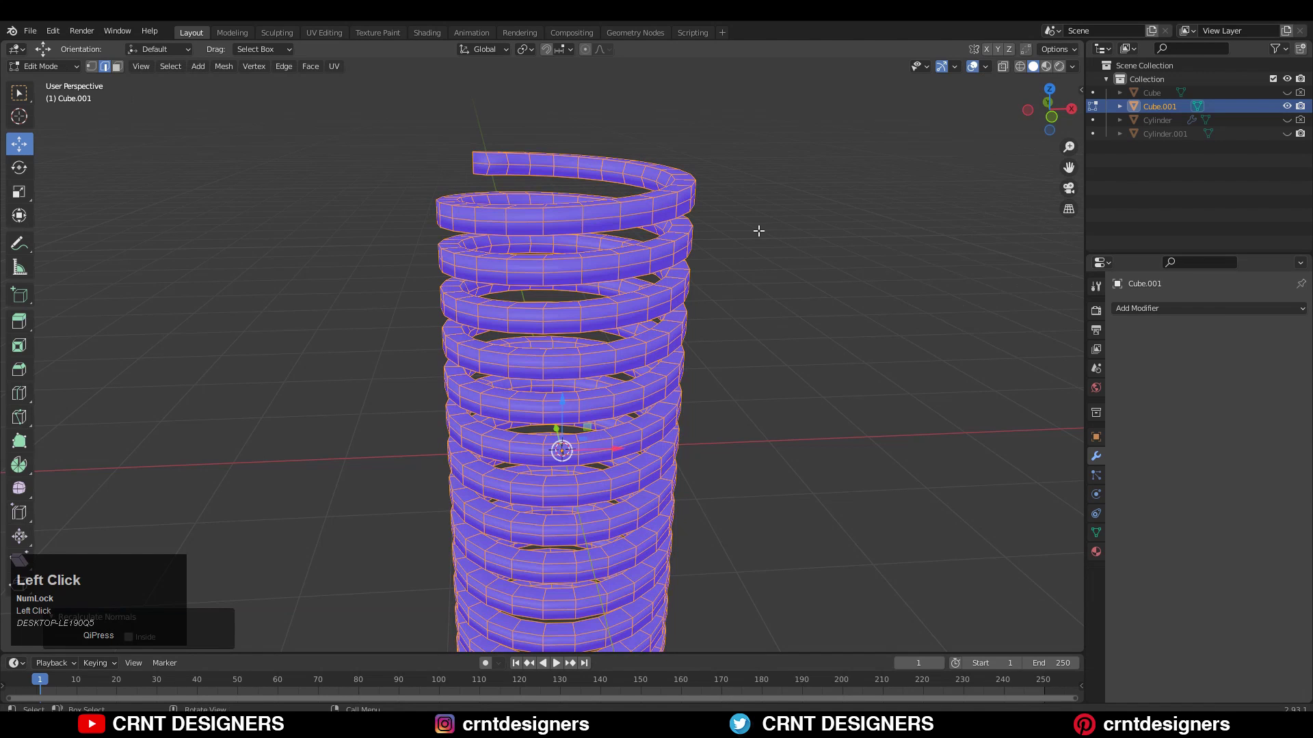
pyautogui.press('Tab')
# Show the inner cylinder again, turn off the Face Orientation overlay and select the spiral.
pyautogui.click(1287, 135)
pyautogui.click(985, 66)
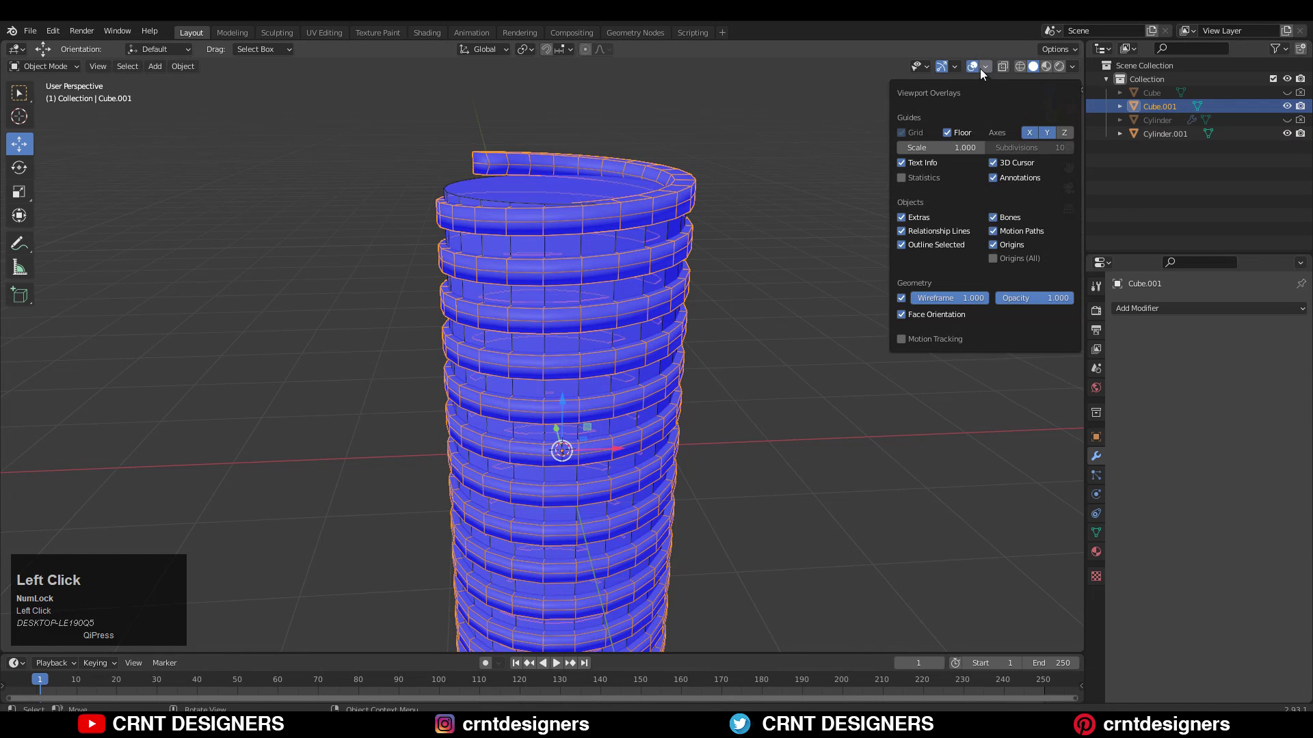
pyautogui.click(910, 313)
pyautogui.scroll(-3, 752, 260)
pyautogui.moveTo(680, 231); pyautogui.dragTo(732, 261, button='middle')
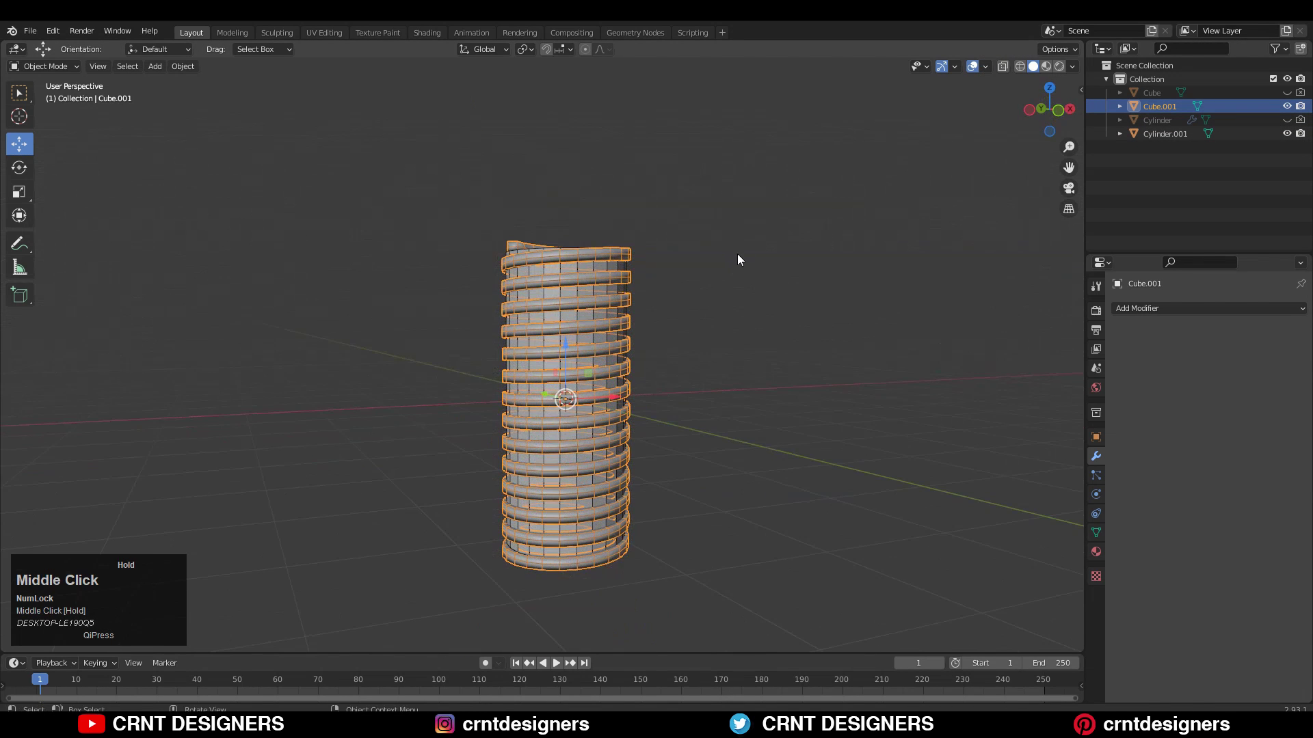
pyautogui.scroll(3, 732, 261)
pyautogui.click(775, 231)
pyautogui.click(667, 171)
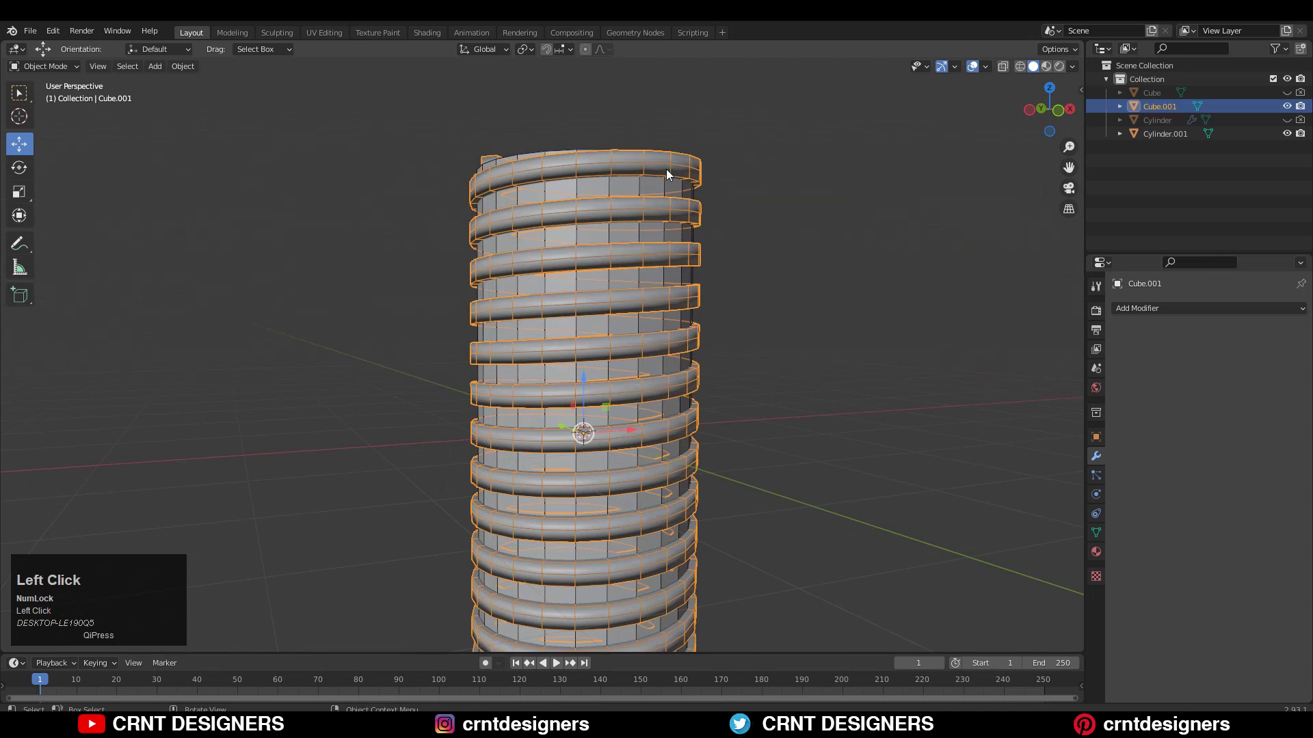
# Turn off the wireframe overlay and switch the spiral to flat shading.
pyautogui.click(984, 66)
pyautogui.click(902, 299)
pyautogui.click(773, 220)
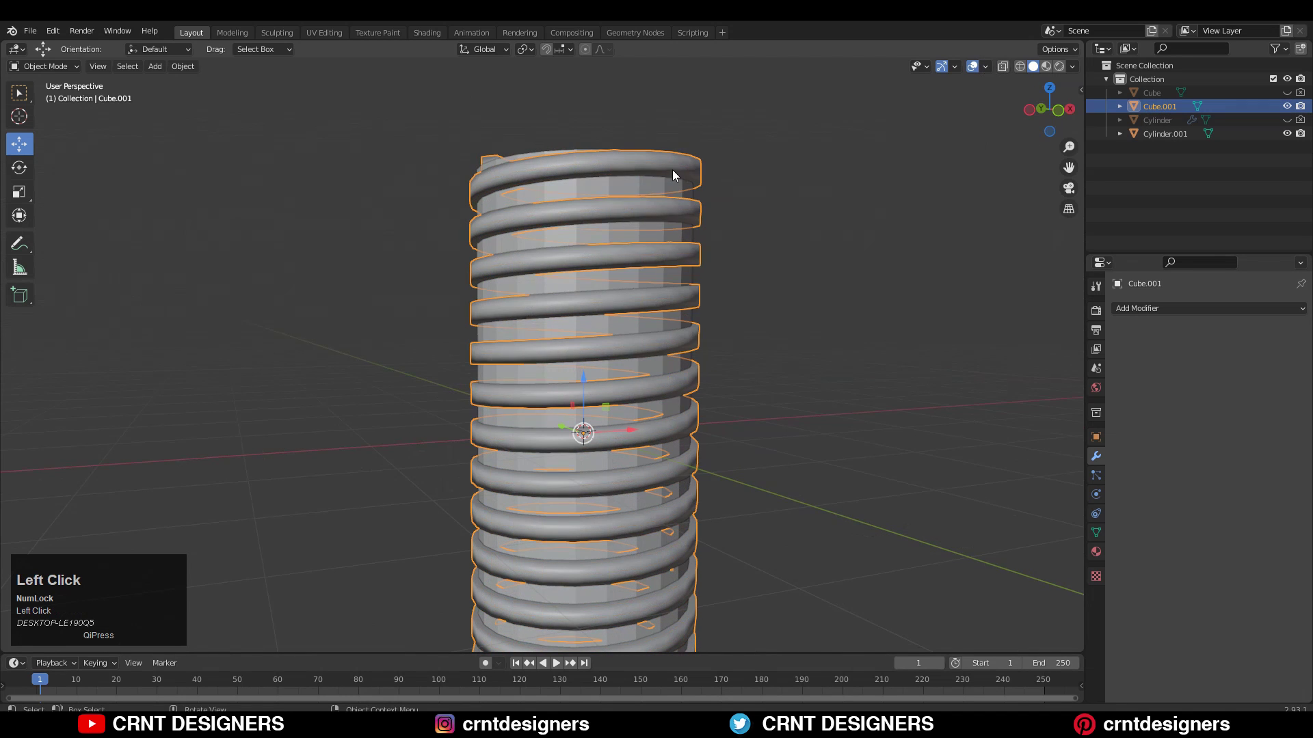
pyautogui.rightClick(672, 172)
pyautogui.click(666, 134)
pyautogui.moveTo(666, 131); pyautogui.dragTo(722, 193, button='middle')
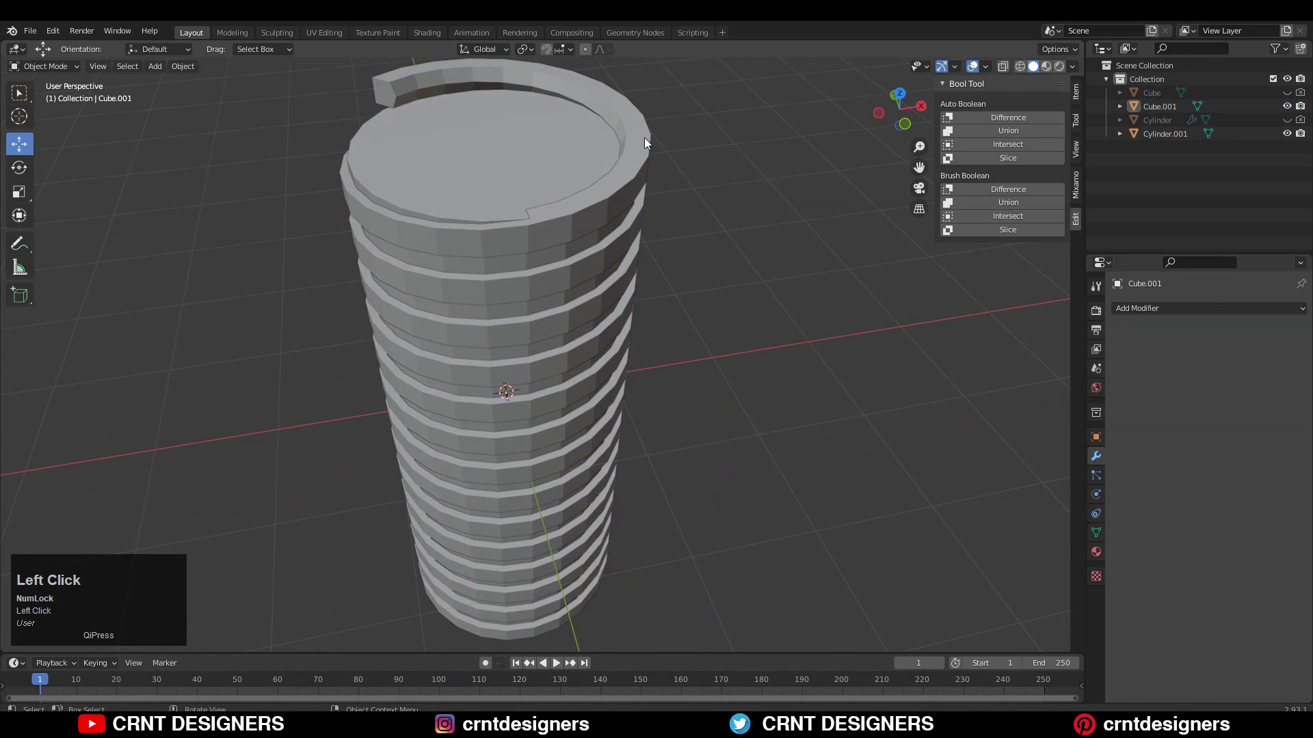
# Subtract the spiral from the inner cylinder with the Bool Tool's Brush Boolean Difference.
pyautogui.click(644, 138)
pyautogui.keyDown('shift'); pyautogui.click(531, 137); pyautogui.keyUp('shift')
pyautogui.moveTo(531, 137); pyautogui.dragTo(588, 143, button='middle')
pyautogui.click(986, 190)
# Try shifting the spiral cutter vertically along the cylinder and undo the move.
pyautogui.moveTo(744, 208)
pyautogui.mouseDown(button='middle')
pyautogui.moveTo(717, 183)
pyautogui.moveTo(725, 243)
pyautogui.mouseUp(button='middle')
pyautogui.moveTo(724, 244)
pyautogui.keyDown('shift'); pyautogui.mouseDown(button='middle')
pyautogui.moveTo(739, 218)
pyautogui.moveTo(706, 220)
pyautogui.moveTo(809, 176)
pyautogui.moveTo(785, 240)
pyautogui.moveTo(614, 252)
pyautogui.moveTo(767, 204)
pyautogui.moveTo(736, 271)
pyautogui.moveTo(628, 318)
pyautogui.moveTo(621, 164)
pyautogui.moveTo(677, 141)
pyautogui.mouseUp(button='middle'); pyautogui.keyUp('shift')
pyautogui.scroll(5, 794, 228)
pyautogui.click(622, 163)
pyautogui.moveTo(560, 326); pyautogui.dragTo(567, 375)
pyautogui.moveTo(568, 375); pyautogui.dragTo(967, 306, button='middle')
pyautogui.click(894, 101)
pyautogui.hotkey('ctrl', 'z')
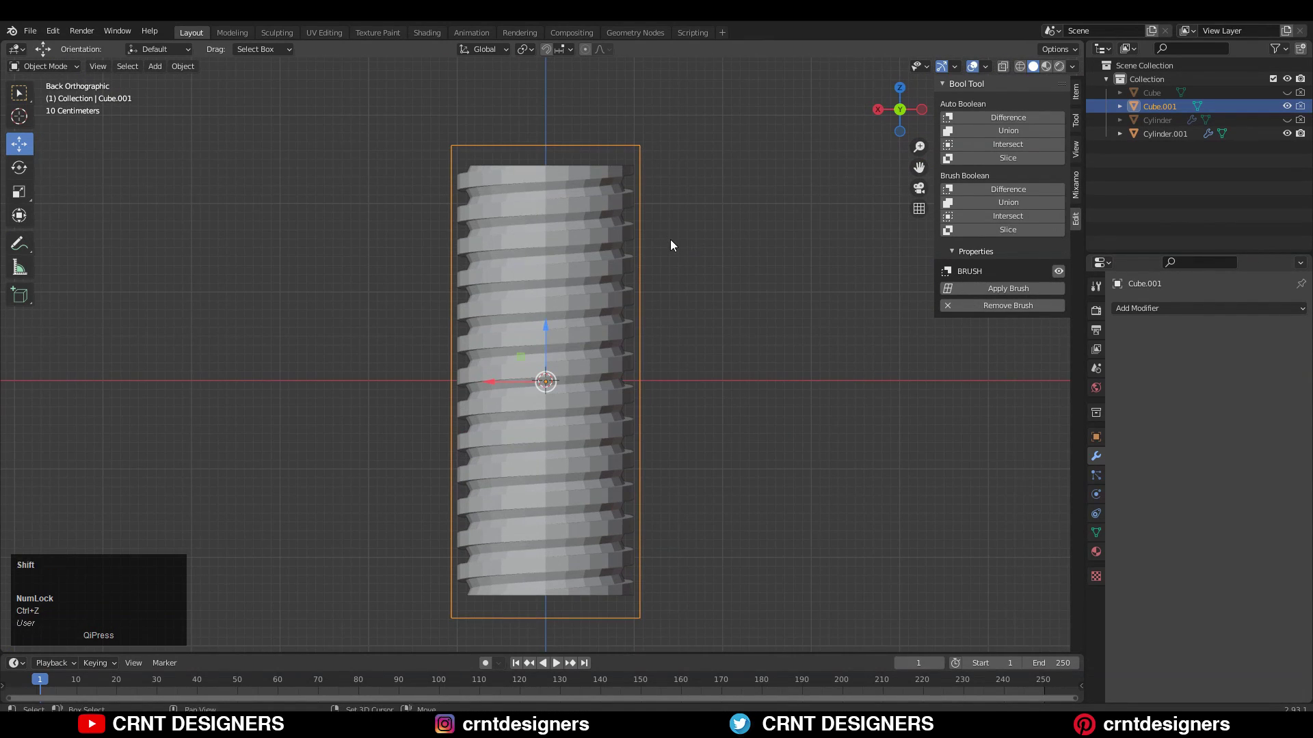
# Try applying the cylinder's Boolean modifier and undo it.
pyautogui.moveTo(655, 243); pyautogui.dragTo(893, 298, button='middle')
pyautogui.click(638, 251)
pyautogui.click(1267, 332)
pyautogui.click(1261, 347)
pyautogui.hotkey('ctrl', 'z')
# Duplicate the cylinder in place and hide the copy as a backup that keeps its modifier.
pyautogui.hotkey('shift', 'd')
pyautogui.rightClick(674, 180)
pyautogui.press('h')
# Apply the visible cylinder's Boolean modifier and delete the spiral cutter.
pyautogui.click(627, 183)
pyautogui.click(1268, 332)
pyautogui.click(1261, 348)
pyautogui.click(692, 148)
pyautogui.press('x')
pyautogui.click(690, 150)
# Merge all of the threaded cylinder's vertices by distance at 0.01 m in Edit Mode.
pyautogui.moveTo(608, 229); pyautogui.dragTo(588, 201, button='middle')
pyautogui.click(588, 205)
pyautogui.press('Tab')
pyautogui.scroll(2, 592, 305)
pyautogui.hotkey('ctrl', 'r')
pyautogui.press('Escape')
pyautogui.press('a')
pyautogui.moveTo(767, 202); pyautogui.dragTo(732, 217, button='middle')
pyautogui.press('m')
pyautogui.click(732, 217)
pyautogui.moveTo(781, 254); pyautogui.dragTo(588, 181, button='middle')
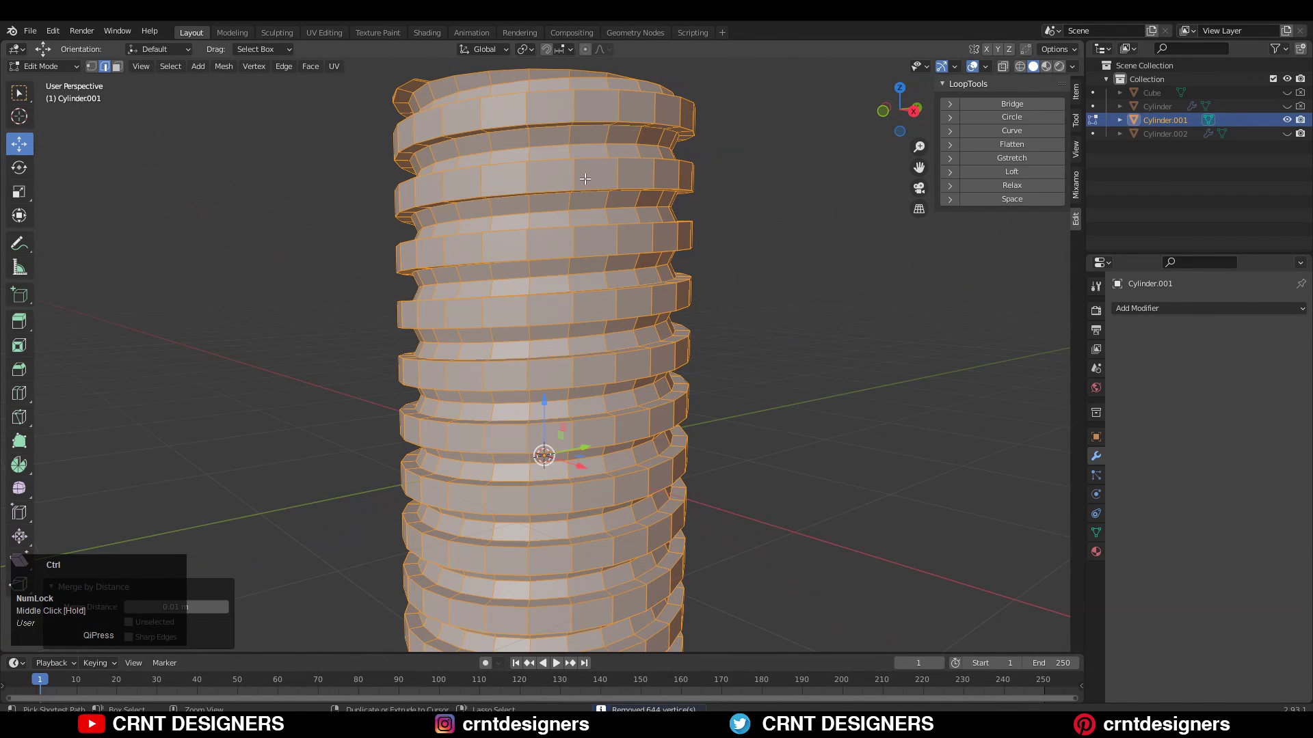
pyautogui.press('Escape')
pyautogui.press('m')
pyautogui.click(775, 205)
# Delete the small protruding faces at the upper end of the thread.
pyautogui.moveTo(704, 212); pyautogui.dragTo(724, 509, button='middle')
pyautogui.click(759, 293)
pyautogui.scroll(1, 759, 293)
pyautogui.moveTo(725, 509); pyautogui.dragTo(610, 315, button='middle')
pyautogui.keyDown('shift'); pyautogui.moveTo(610, 314); pyautogui.dragTo(674, 293, button='middle'); pyautogui.keyUp('shift')
pyautogui.press('x')
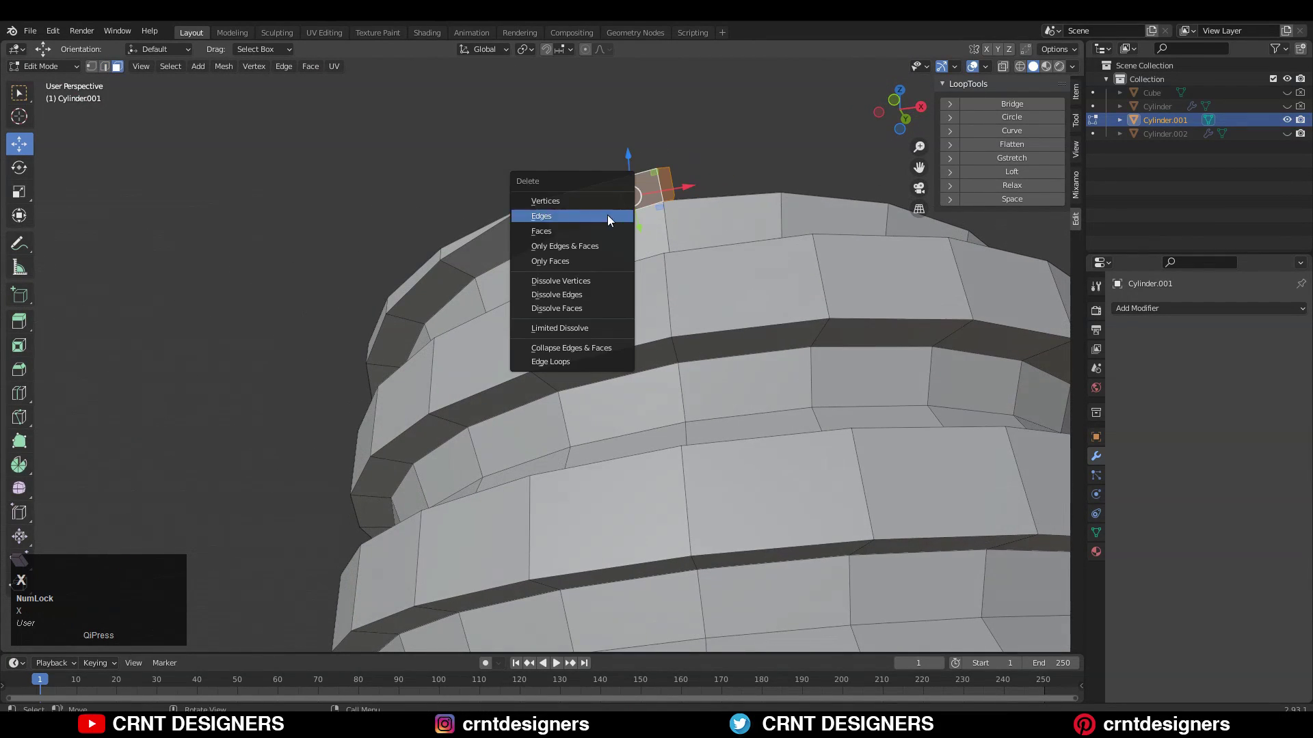
pyautogui.click(607, 229)
# Delete the flat cap face closing one end of the threaded cylinder.
pyautogui.moveTo(608, 225); pyautogui.dragTo(645, 296, button='middle')
pyautogui.click(597, 252)
pyautogui.press('1')
pyautogui.moveTo(558, 396); pyautogui.dragTo(479, 280, button='middle')
pyautogui.press('3')
pyautogui.click(608, 399)
pyautogui.press('x')
pyautogui.click(616, 399)
# Delete the cap face at the opposite end of the threaded cylinder and test the thread's loop selection.
pyautogui.scroll(-3, 617, 399)
pyautogui.press('2')
pyautogui.keyDown('alt'); pyautogui.click(610, 251); pyautogui.keyUp('alt')
pyautogui.press('1')
pyautogui.keyDown('shift'); pyautogui.moveTo(479, 280); pyautogui.dragTo(773, 506, button='middle'); pyautogui.keyUp('shift')
pyautogui.scroll(1, 521, 285)
pyautogui.scroll(-3, 522, 284)
pyautogui.press('3')
pyautogui.click(536, 431)
pyautogui.press('x')
pyautogui.keyDown('alt'); pyautogui.click(581, 328); pyautogui.keyUp('alt')
# Select the whole mesh and merge its vertices by distance again.
pyautogui.moveTo(581, 328); pyautogui.dragTo(835, 357, button='middle')
pyautogui.keyDown('shift'); pyautogui.moveTo(714, 259); pyautogui.dragTo(714, 310, button='middle'); pyautogui.keyUp('shift')
pyautogui.press('a')
pyautogui.press('m')
pyautogui.click(714, 310)
# Delete the leftover stray vertices at the open end of the thread.
pyautogui.keyDown('alt'); pyautogui.click(623, 247); pyautogui.keyUp('alt')
pyautogui.moveTo(624, 247); pyautogui.dragTo(654, 226, button='middle')
pyautogui.scroll(-3, 653, 288)
pyautogui.press('a')
pyautogui.scroll(4, 673, 371)
pyautogui.press('1')
pyautogui.scroll(3, 673, 371)
pyautogui.moveTo(650, 276); pyautogui.dragTo(617, 324, button='middle')
pyautogui.press('x')
pyautogui.click(551, 294)
pyautogui.moveTo(551, 294); pyautogui.dragTo(648, 314, button='middle')
# Check the thread's outer face loop and look for vertices similar to one on the open rim.
pyautogui.press('3')
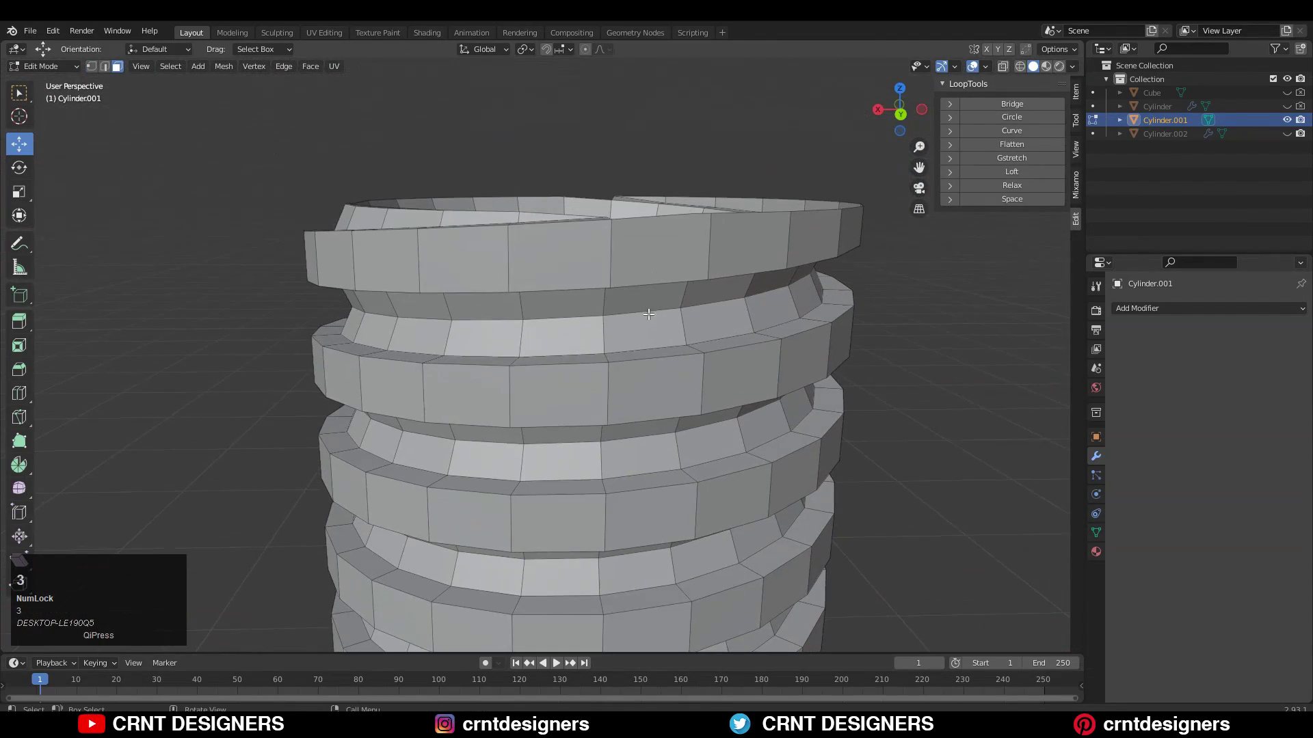
pyautogui.keyDown('alt'); pyautogui.click(612, 268); pyautogui.keyUp('alt')
pyautogui.moveTo(659, 260); pyautogui.dragTo(722, 319, button='middle')
pyautogui.press('1')
pyautogui.click(737, 315)
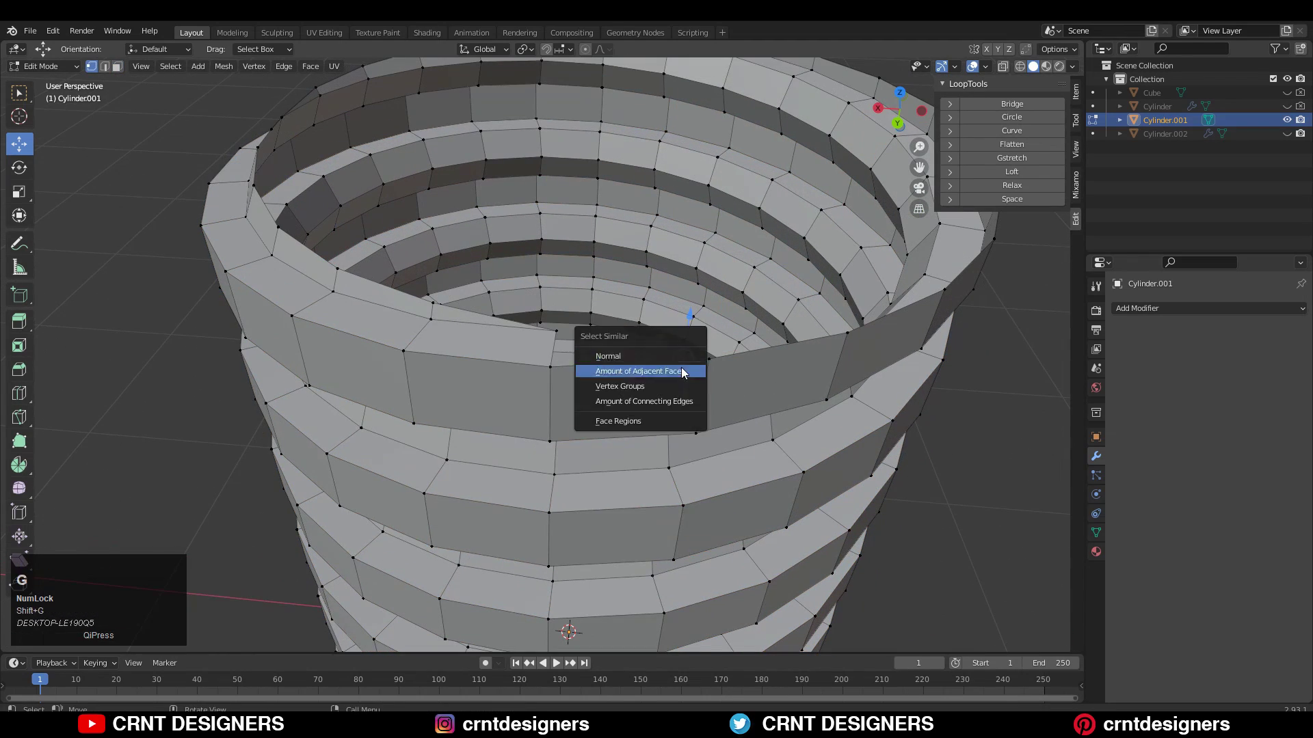
pyautogui.moveTo(697, 356)
pyautogui.mouseDown(button='middle')
pyautogui.moveTo(684, 383)
pyautogui.moveTo(685, 351)
pyautogui.mouseUp(button='middle')
pyautogui.moveTo(544, 317); pyautogui.dragTo(656, 369, button='middle')
# Examine the continuity of the thread's face and edge loops down to its other end.
pyautogui.keyDown('shift'); pyautogui.moveTo(656, 369); pyautogui.dragTo(782, 436, button='middle'); pyautogui.keyUp('shift')
pyautogui.scroll(-4, 618, 369)
pyautogui.press('3')
pyautogui.scroll(-3, 618, 369)
pyautogui.moveTo(618, 370); pyautogui.dragTo(581, 355, button='middle')
pyautogui.keyDown('alt'); pyautogui.click(465, 342); pyautogui.keyUp('alt')
pyautogui.moveTo(465, 342); pyautogui.dragTo(564, 411, button='middle')
pyautogui.click(105, 67)
pyautogui.keyDown('alt'); pyautogui.click(519, 362); pyautogui.keyUp('alt')
pyautogui.moveTo(519, 363); pyautogui.dragTo(525, 382, button='middle')
pyautogui.scroll(3, 540, 396)
# Merge two neighbouring vertices where the thread runs out at the rim.
pyautogui.click(91, 66)
pyautogui.moveTo(485, 466); pyautogui.dragTo(437, 356, button='middle')
pyautogui.press('1')
pyautogui.click(405, 282)
pyautogui.keyDown('shift'); pyautogui.click(443, 290); pyautogui.keyUp('shift')
pyautogui.press('m')
pyautogui.click(401, 307)
pyautogui.moveTo(402, 308); pyautogui.dragTo(461, 316, button='middle')
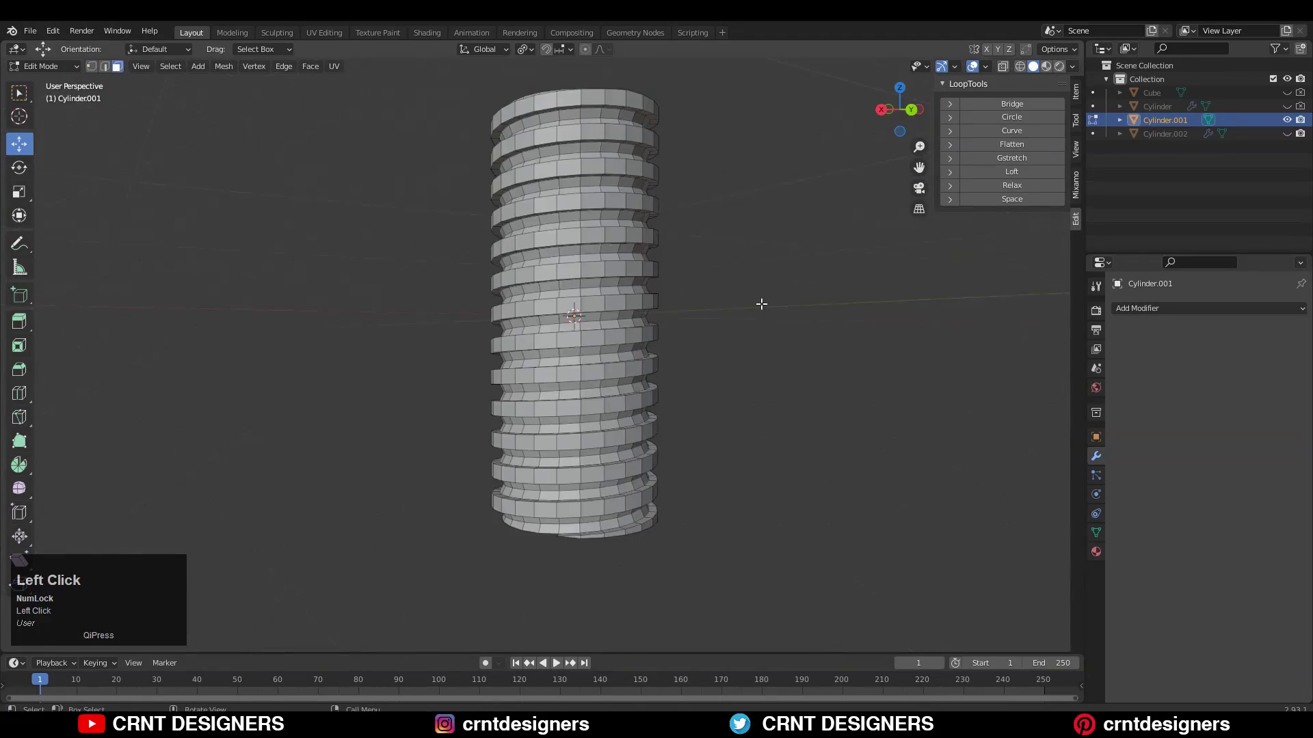
# Merge the two rim vertices at the thread's other end using At Last.
pyautogui.press('Tab')
pyautogui.moveTo(686, 342); pyautogui.dragTo(561, 216, button='middle')
pyautogui.press('Tab')
pyautogui.click(561, 216)
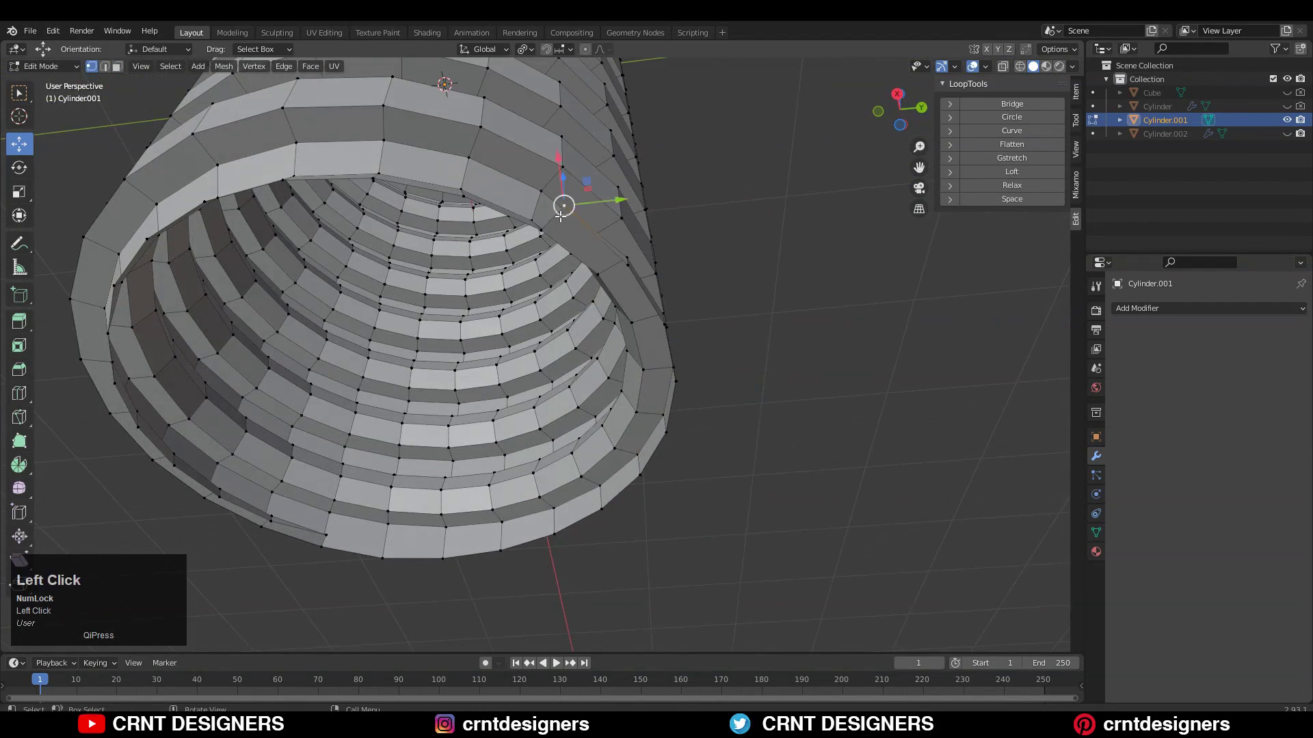
pyautogui.click(586, 258)
pyautogui.keyDown('shift'); pyautogui.moveTo(403, 361); pyautogui.dragTo(601, 269, button='middle'); pyautogui.keyUp('shift')
pyautogui.moveTo(522, 410); pyautogui.dragTo(535, 194, button='middle')
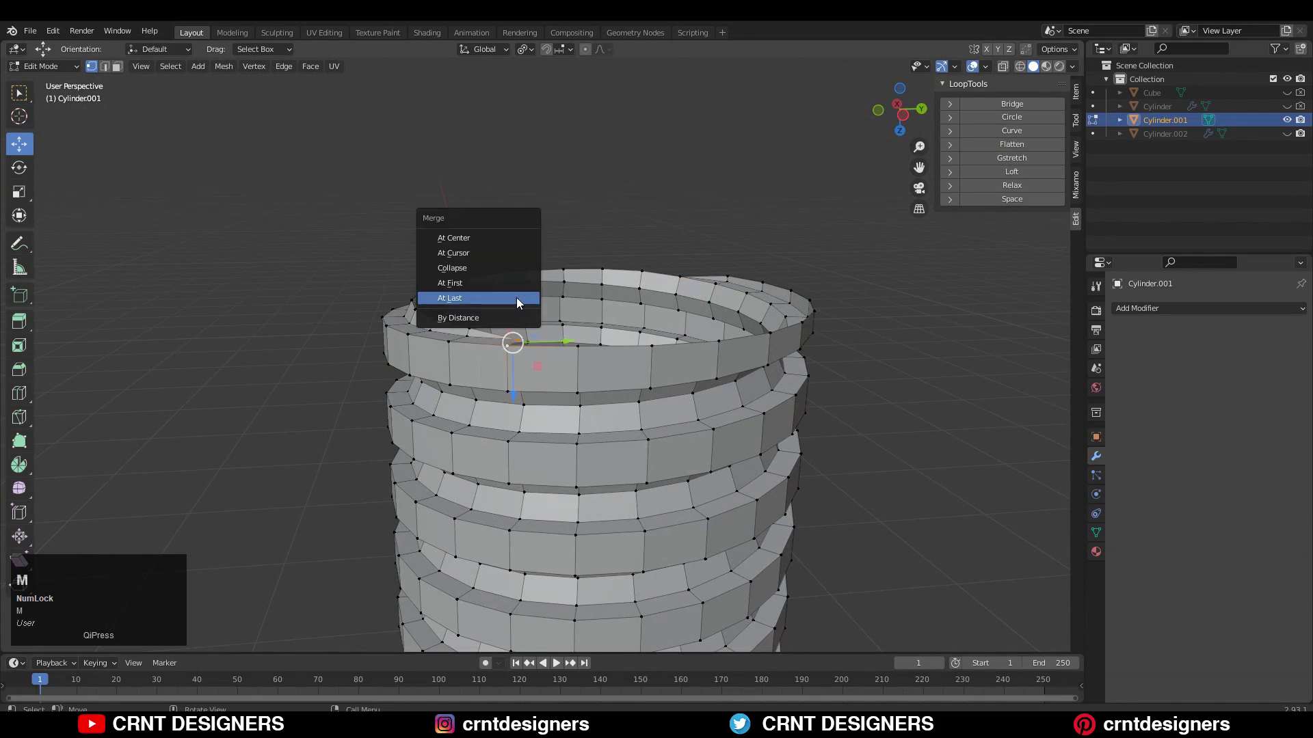
pyautogui.click(518, 299)
# Move the merged rim vertex in the bottom view so it follows the ring's curvature.
pyautogui.moveTo(518, 301); pyautogui.dragTo(619, 294, button='middle')
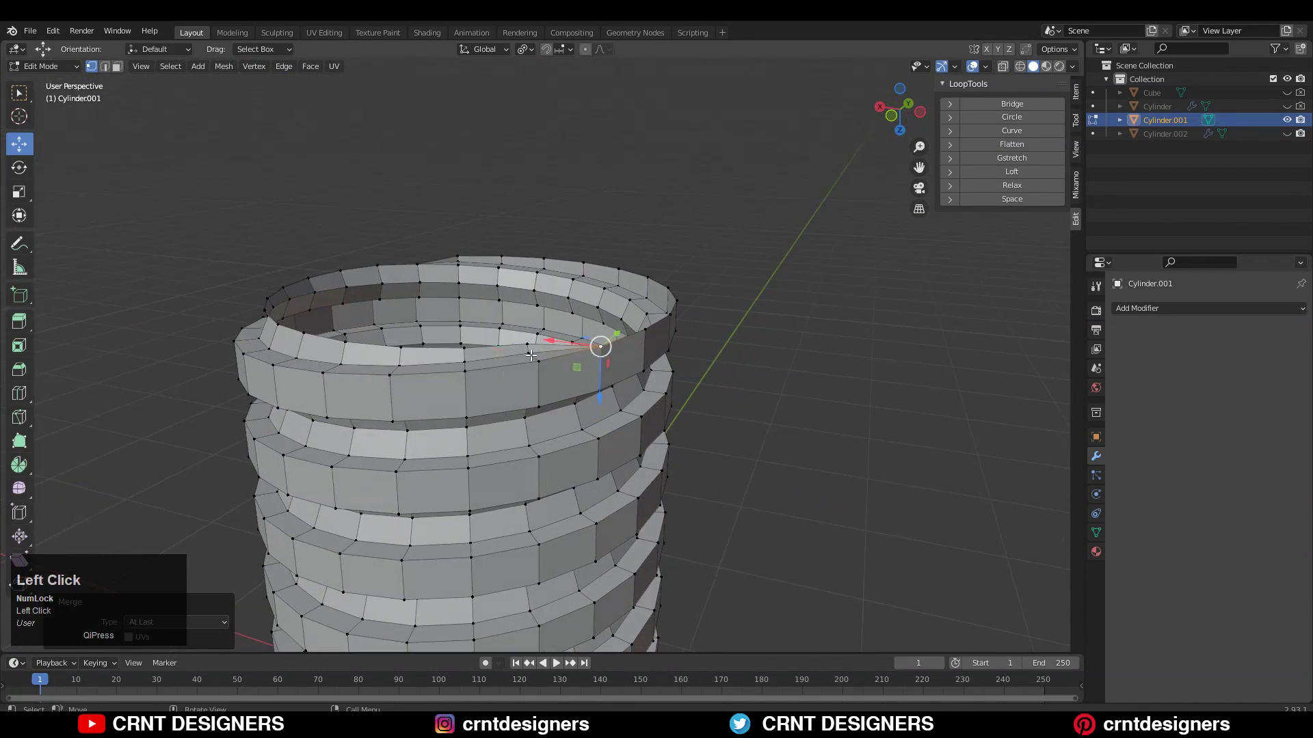
pyautogui.click(902, 94)
pyautogui.keyDown('shift'); pyautogui.moveTo(519, 256); pyautogui.dragTo(521, 330, button='middle'); pyautogui.keyUp('shift')
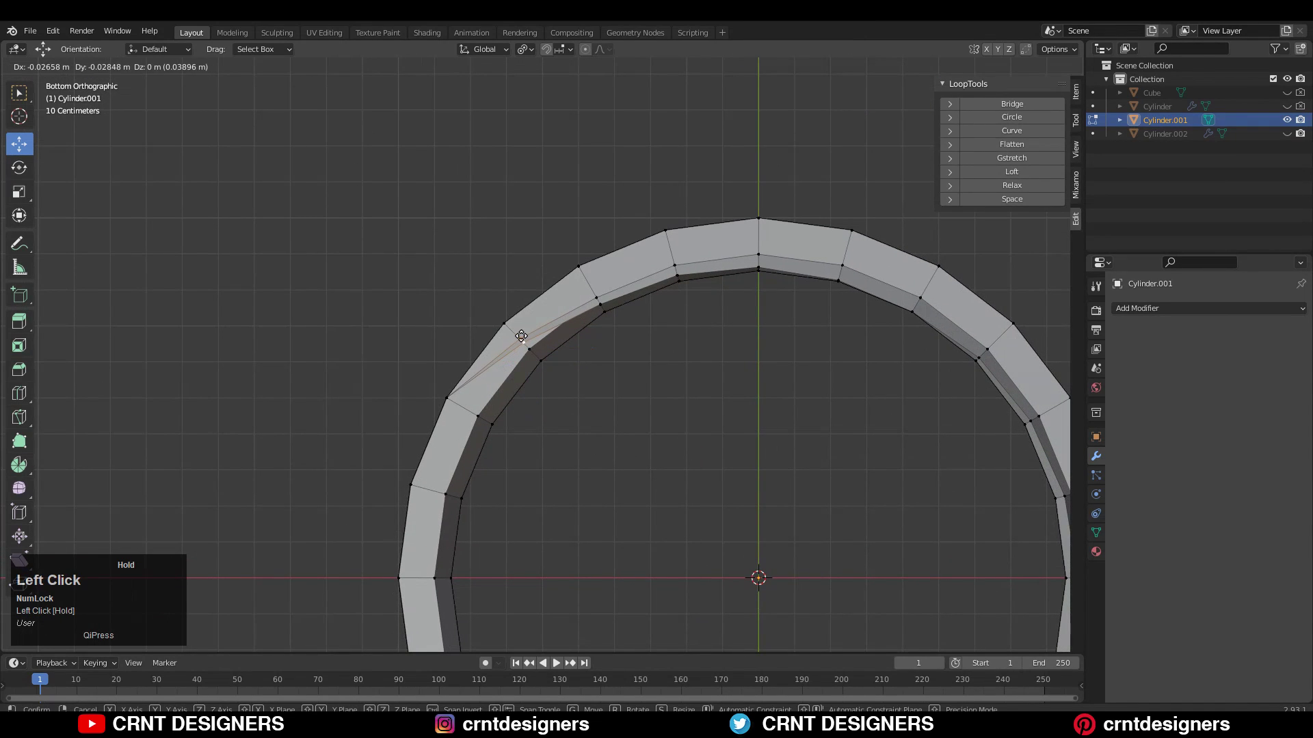
# Reposition the end vertex on the opposite side of the rim in the bottom view and return to Object Mode.
pyautogui.scroll(-3, 642, 490)
pyautogui.keyDown('shift'); pyautogui.moveTo(642, 492); pyautogui.dragTo(551, 326, button='middle'); pyautogui.keyUp('shift')
pyautogui.moveTo(706, 434); pyautogui.dragTo(682, 274, button='middle')
pyautogui.click(706, 333)
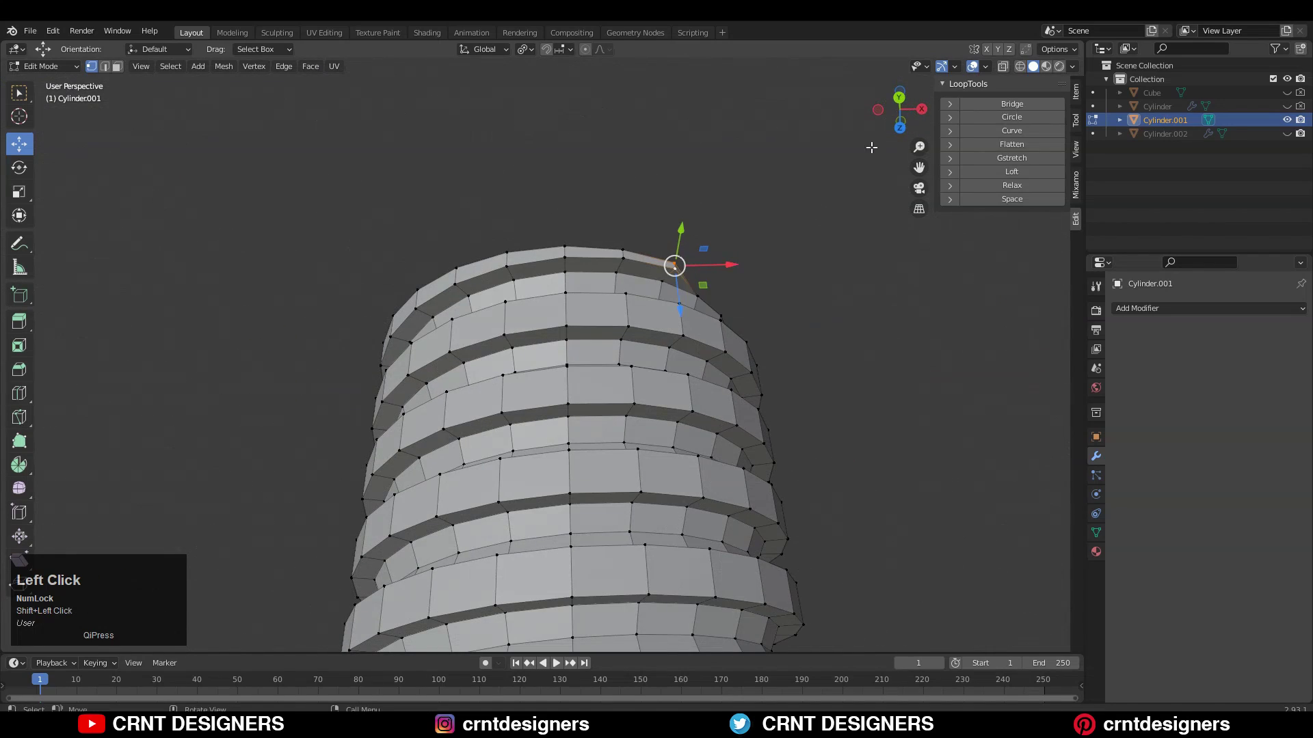
pyautogui.click(898, 96)
pyautogui.click(898, 126)
pyautogui.keyDown('shift'); pyautogui.moveTo(648, 479); pyautogui.dragTo(586, 501, button='middle'); pyautogui.keyUp('shift')
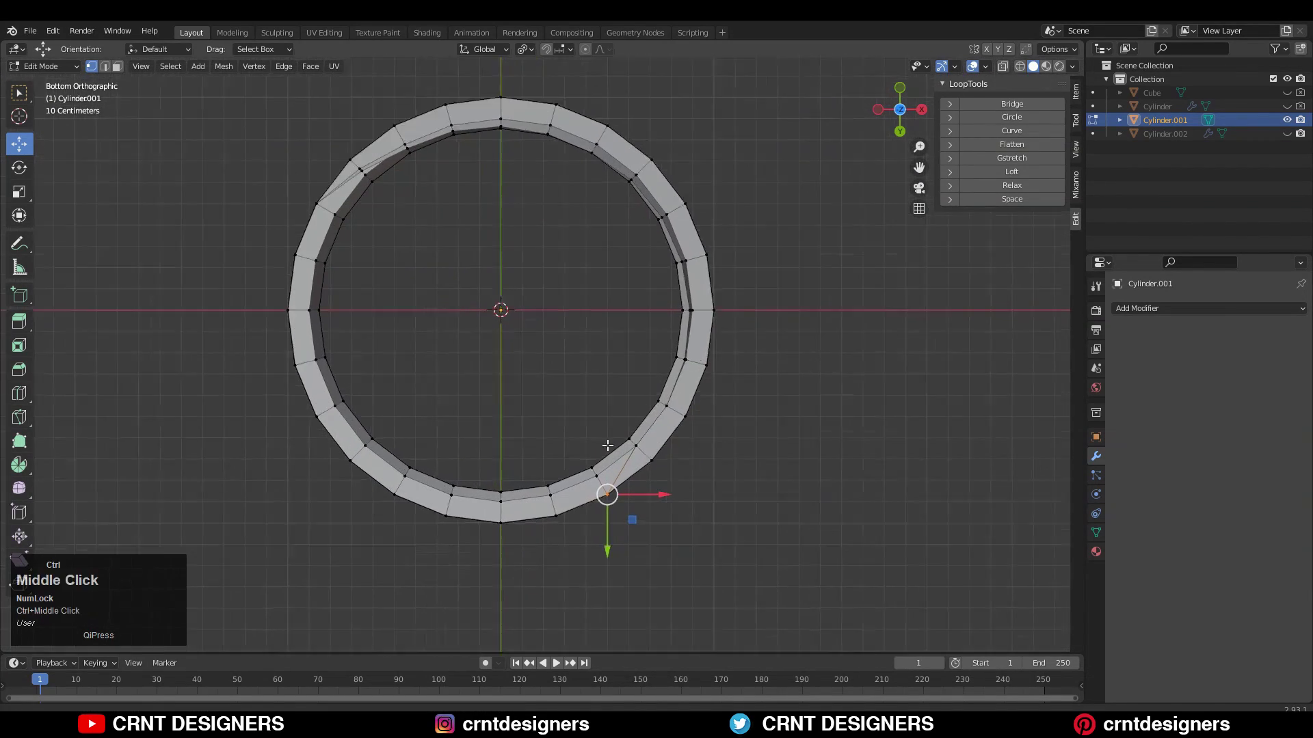
pyautogui.scroll(7, 590, 502)
pyautogui.moveTo(588, 422); pyautogui.dragTo(575, 403)
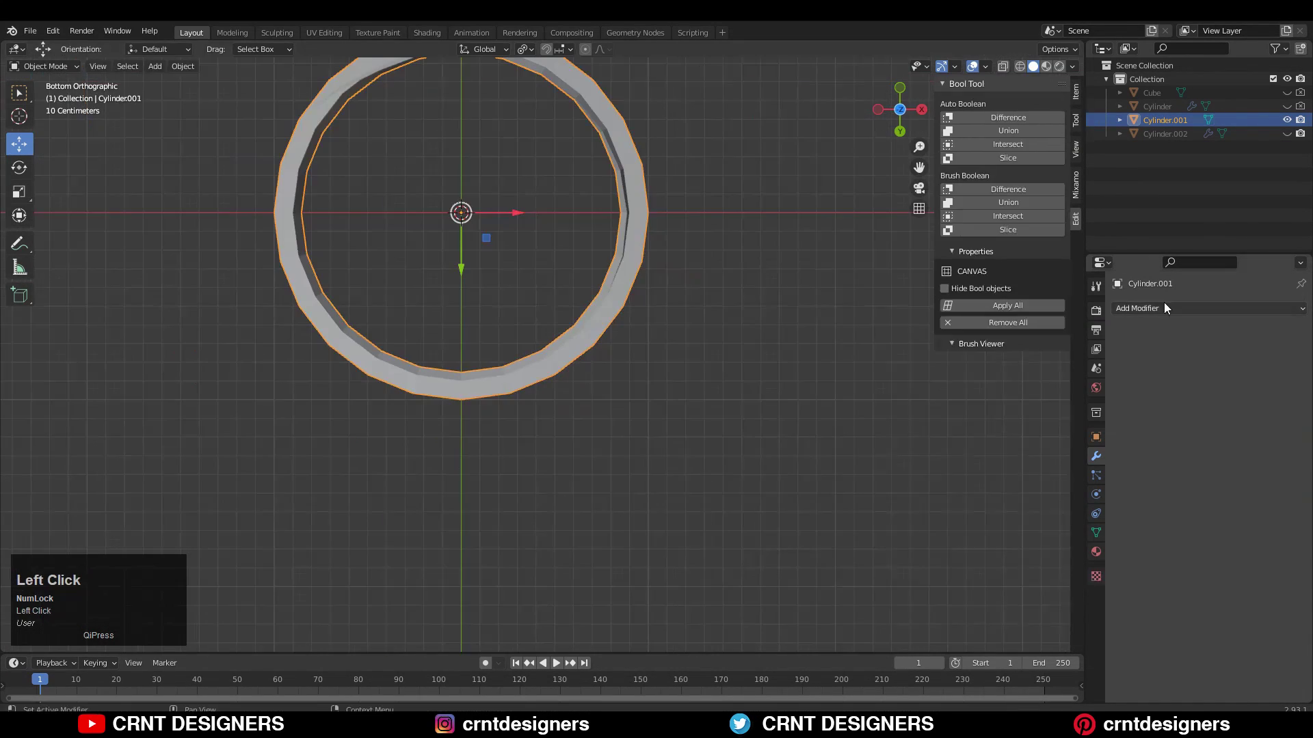
# Add a Subdivision Surface modifier to the threaded cylinder and check the smoothed shape.
pyautogui.click(1163, 308)
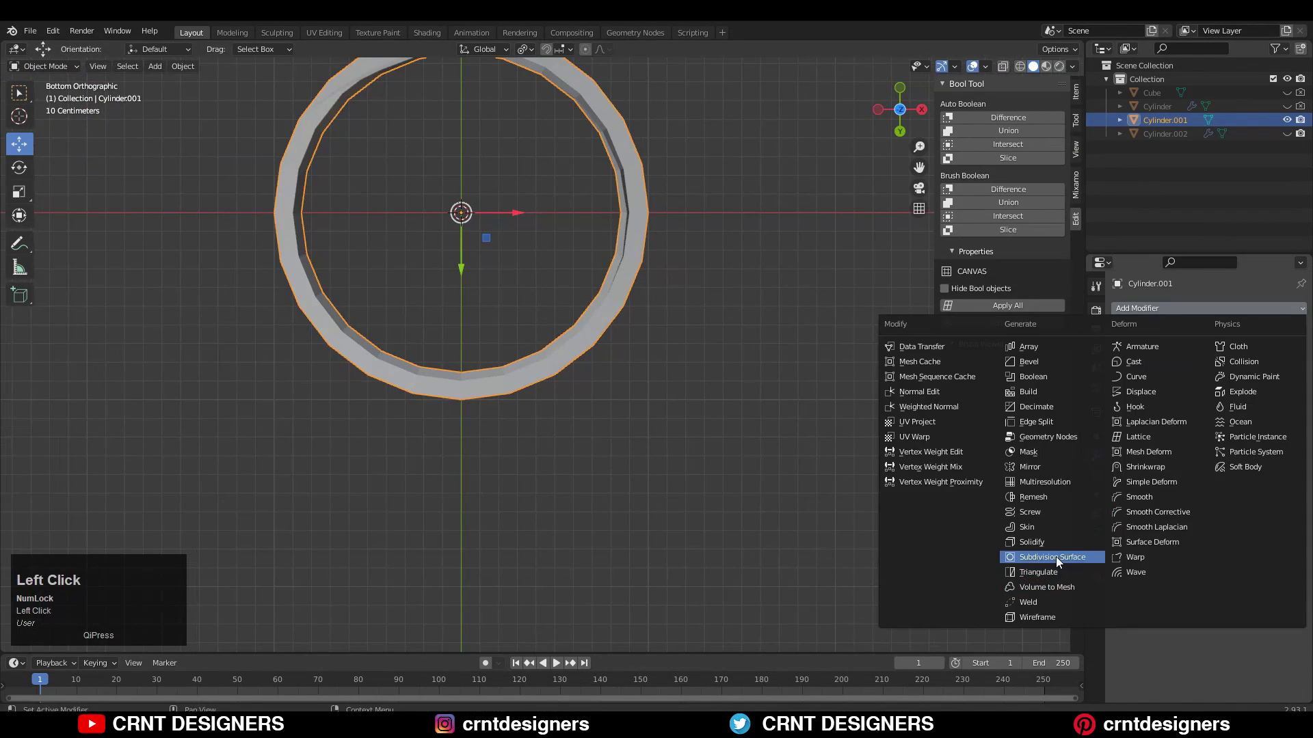
pyautogui.click(1056, 556)
pyautogui.moveTo(679, 366); pyautogui.dragTo(645, 350, button='middle')
pyautogui.keyDown('ctrl'); pyautogui.moveTo(645, 403); pyautogui.dragTo(640, 351, button='middle'); pyautogui.keyUp('ctrl')
pyautogui.press('Tab')
pyautogui.press('Tab')
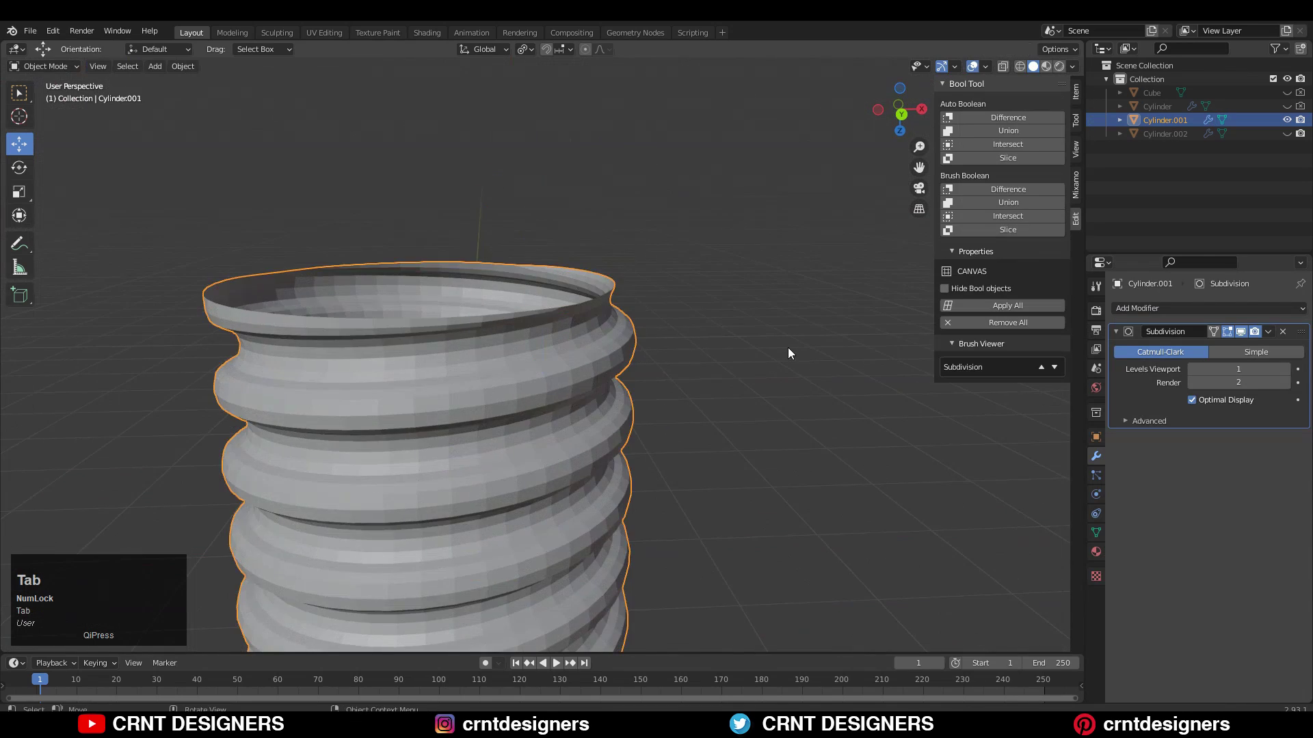
# Inset the thread's outer face loop and set the subdivision viewport level to 2.
pyautogui.keyDown('ctrl'); pyautogui.moveTo(762, 356); pyautogui.dragTo(765, 396, button='middle'); pyautogui.keyUp('ctrl')
pyautogui.keyDown('shift'); pyautogui.moveTo(719, 437); pyautogui.dragTo(727, 294, button='middle'); pyautogui.keyUp('shift')
pyautogui.moveTo(727, 294)
pyautogui.keyDown('ctrl'); pyautogui.mouseDown(button='middle')
pyautogui.moveTo(650, 371)
pyautogui.moveTo(725, 351)
pyautogui.moveTo(714, 294)
pyautogui.mouseUp(button='middle'); pyautogui.keyUp('ctrl')
pyautogui.press('Tab')
pyautogui.press('3')
pyautogui.keyDown('alt'); pyautogui.click(443, 236); pyautogui.keyUp('alt')
pyautogui.press('i')
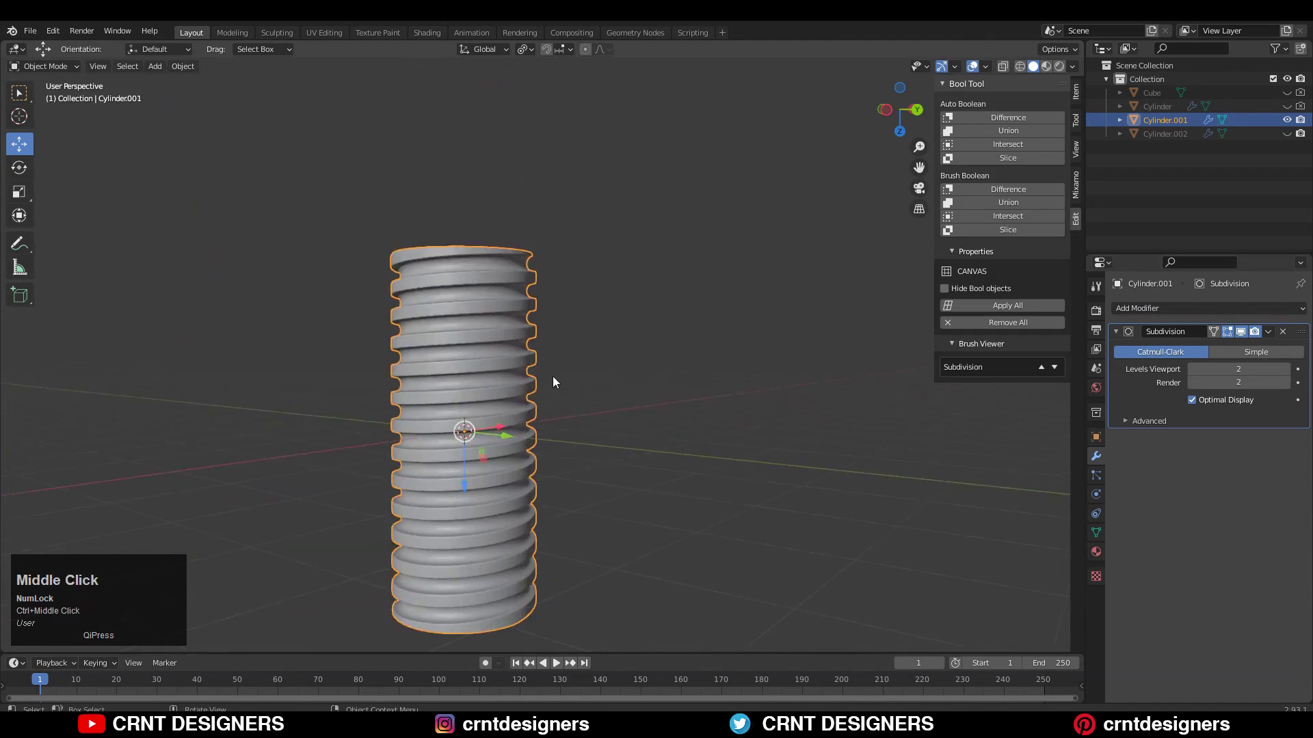
# Add a supporting loop cut along the thread near the open end and return to Object Mode.
pyautogui.keyDown('ctrl'); pyautogui.moveTo(552, 376); pyautogui.dragTo(602, 329, button='middle'); pyautogui.keyUp('ctrl')
pyautogui.press('Tab')
pyautogui.keyDown('shift'); pyautogui.moveTo(602, 329); pyautogui.dragTo(547, 424, button='middle'); pyautogui.keyUp('shift')
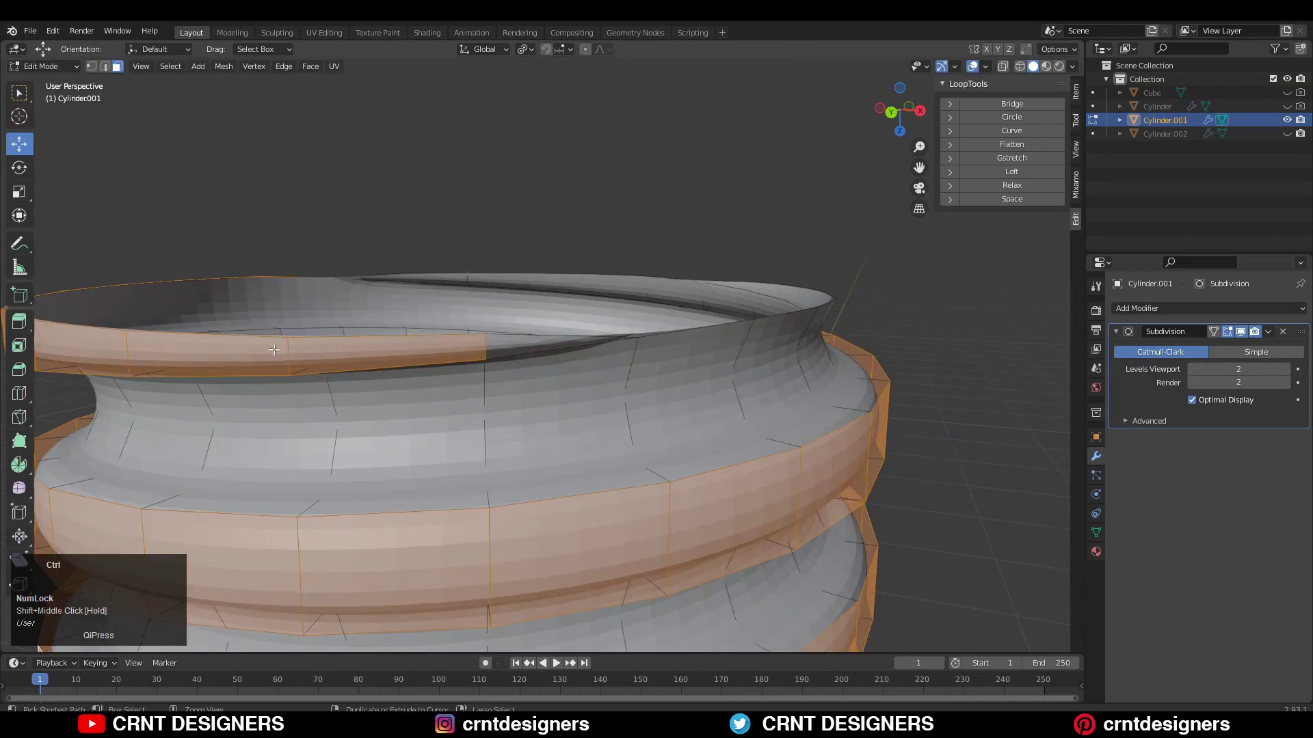
pyautogui.hotkey('ctrl', 'r')
pyautogui.click(479, 383)
pyautogui.click(643, 410)
pyautogui.press('Tab')
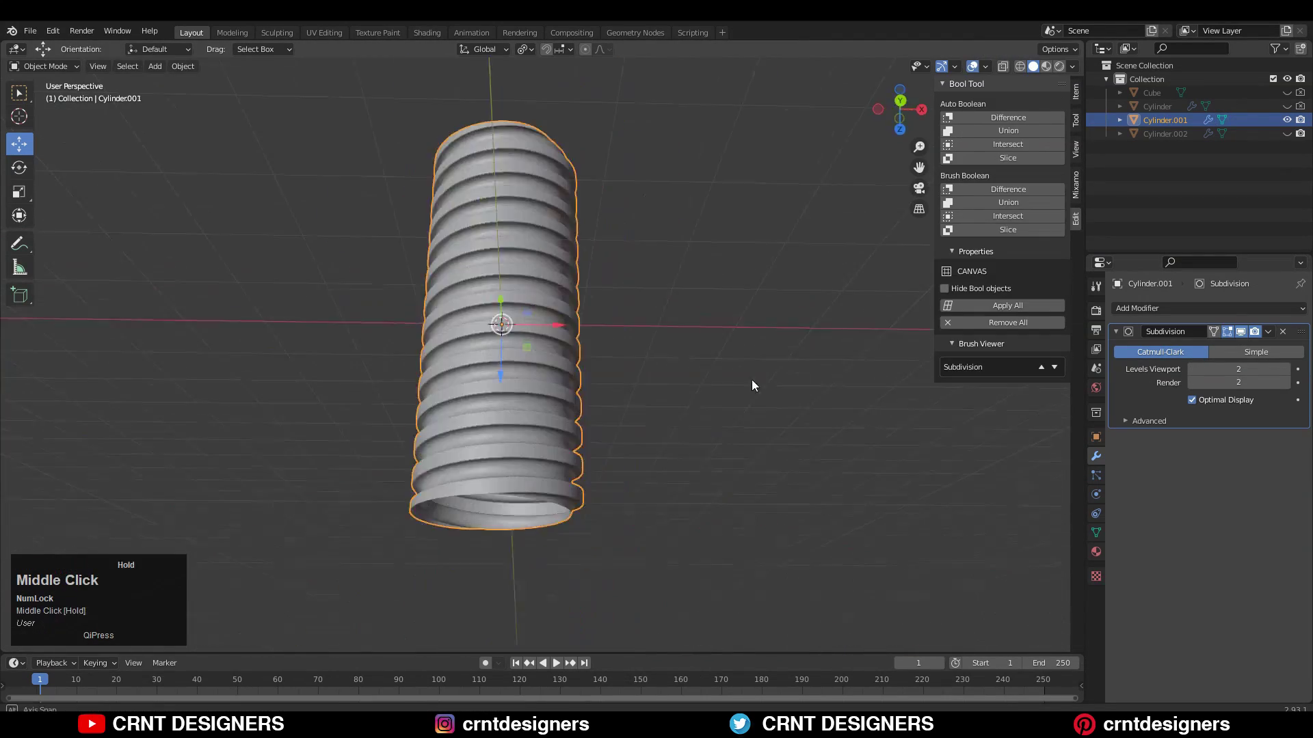
# Fill the open end of the threaded cylinder with a face and hide the subdivision in the viewport.
pyautogui.scroll(5, 543, 425)
pyautogui.press('Tab')
pyautogui.press('f')
pyautogui.moveTo(812, 381); pyautogui.dragTo(750, 451, button='middle')
pyautogui.click(786, 473)
pyautogui.press('Tab')
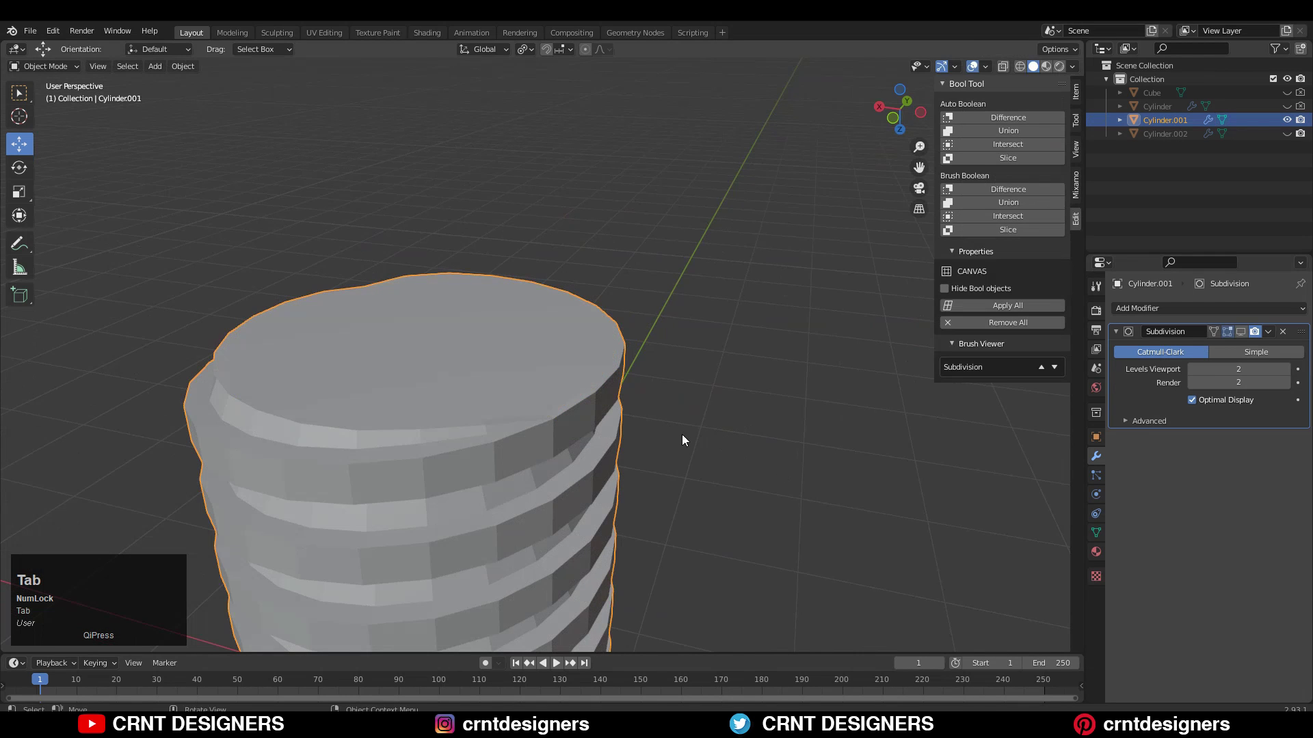
# Undo the end cap, hide the subdivision in the viewport and flatten the open rim loop by scaling it to 0 along Z.
pyautogui.moveTo(713, 340); pyautogui.dragTo(572, 399, button='middle')
pyautogui.press('Tab')
pyautogui.scroll(-2, 573, 399)
pyautogui.keyDown('shift'); pyautogui.moveTo(656, 445); pyautogui.dragTo(681, 314, button='middle'); pyautogui.keyUp('shift')
pyautogui.hotkey('ctrl', 'z')
pyautogui.hotkey('ctrl', 'z')
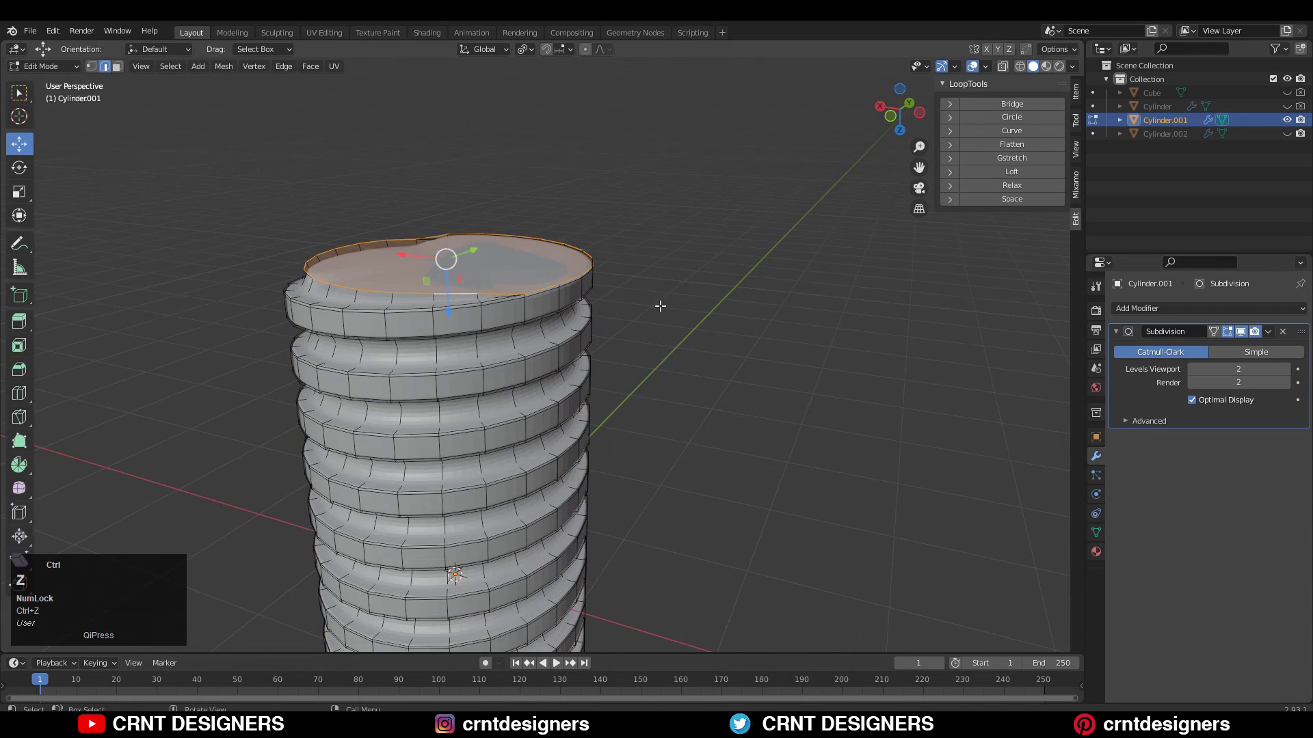
pyautogui.click(1239, 331)
pyautogui.moveTo(684, 321); pyautogui.dragTo(643, 316, button='middle')
pyautogui.click(692, 278)
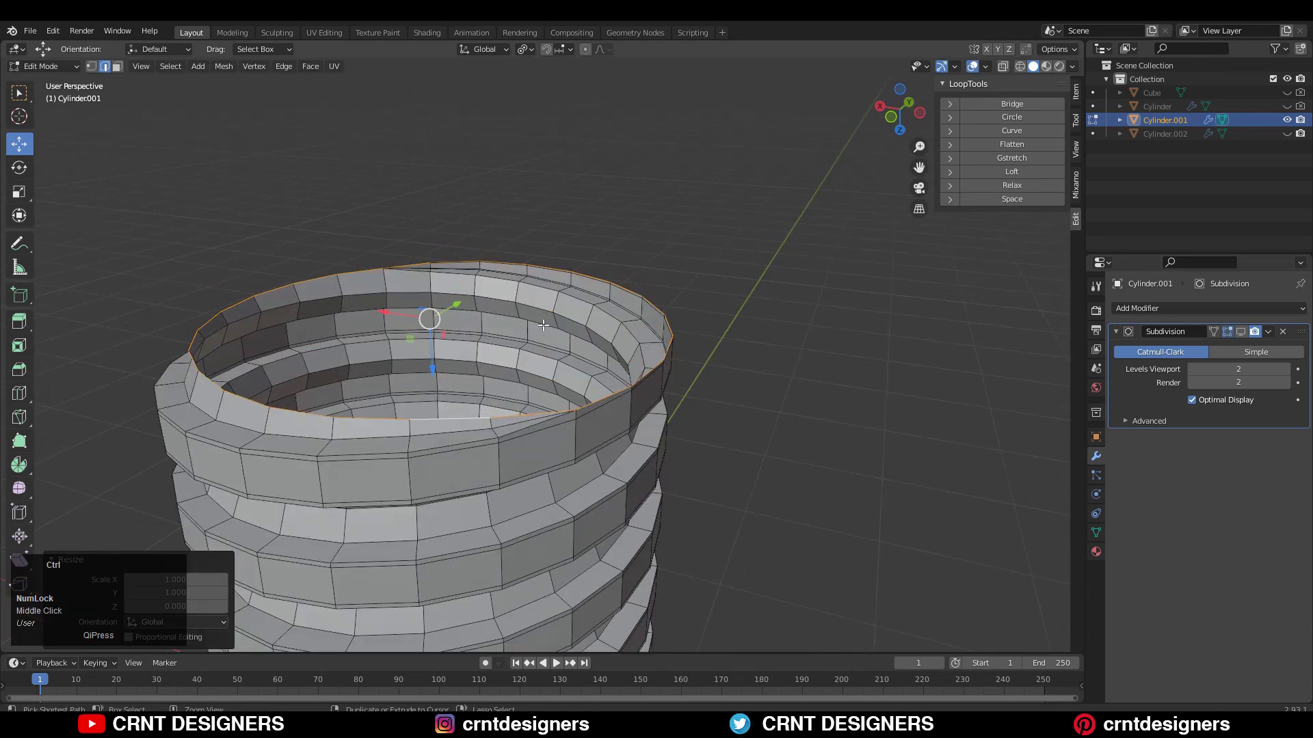
# Select the whole flattened rim loop of the threaded cylinder and fill it with a face.
pyautogui.scroll(3, 567, 308)
pyautogui.moveTo(551, 299); pyautogui.dragTo(538, 282, button='middle')
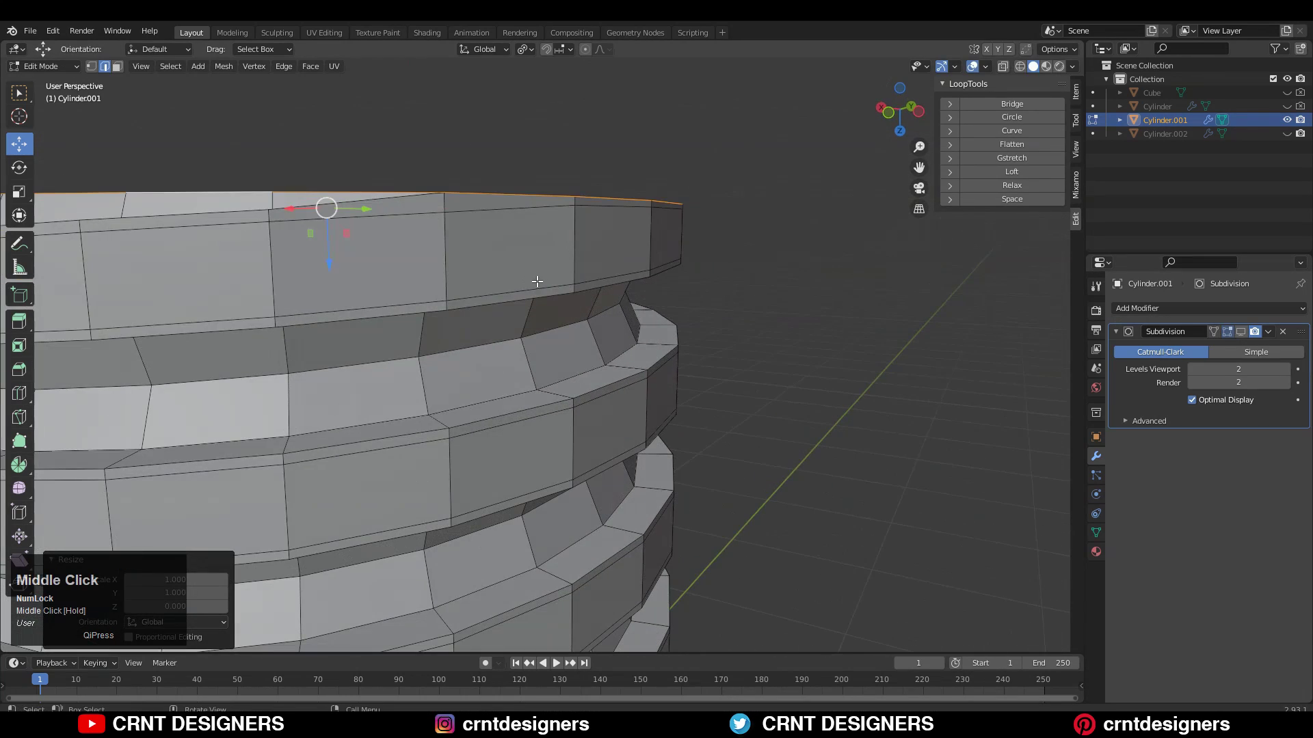
pyautogui.click(910, 109)
pyautogui.scroll(-4, 683, 280)
pyautogui.moveTo(700, 299); pyautogui.dragTo(533, 330, button='middle')
pyautogui.keyDown('alt'); pyautogui.click(533, 331); pyautogui.keyUp('alt')
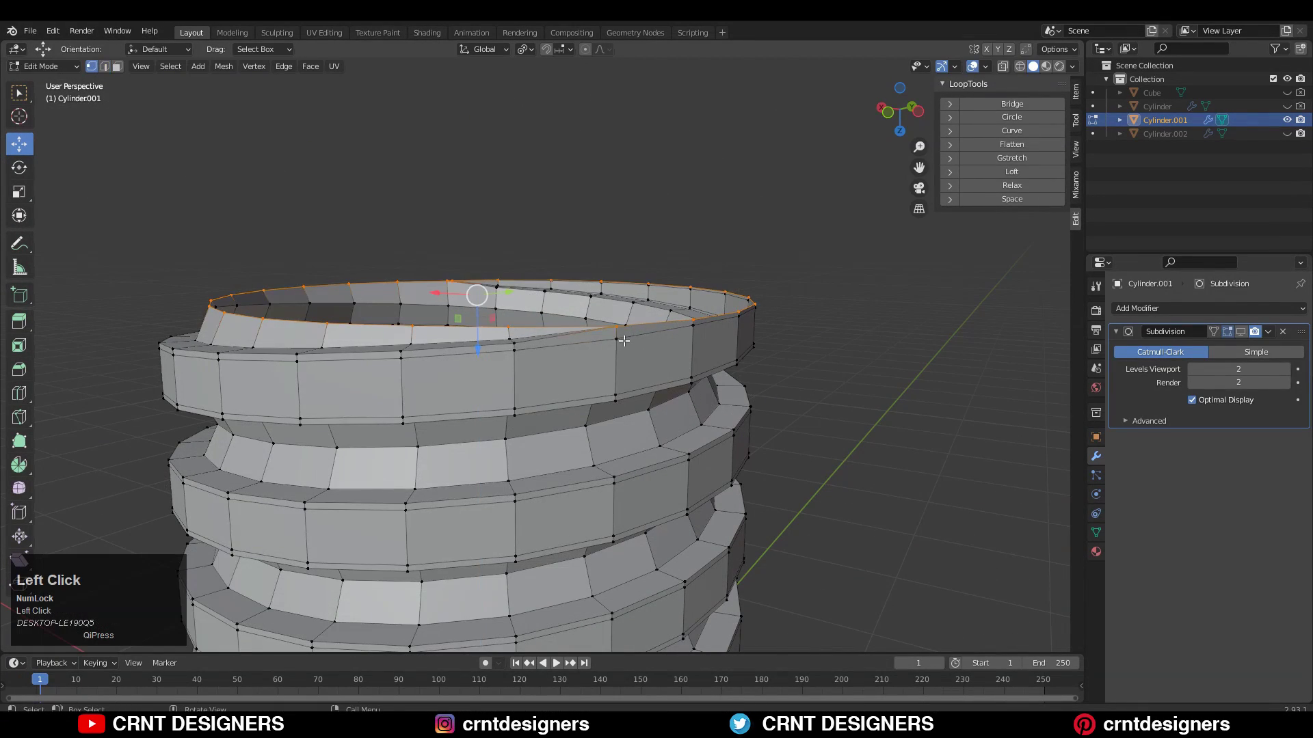
pyautogui.click(657, 336)
pyautogui.keyDown('ctrl'); pyautogui.moveTo(778, 284); pyautogui.dragTo(530, 368, button='middle'); pyautogui.keyUp('ctrl')
pyautogui.click(782, 314)
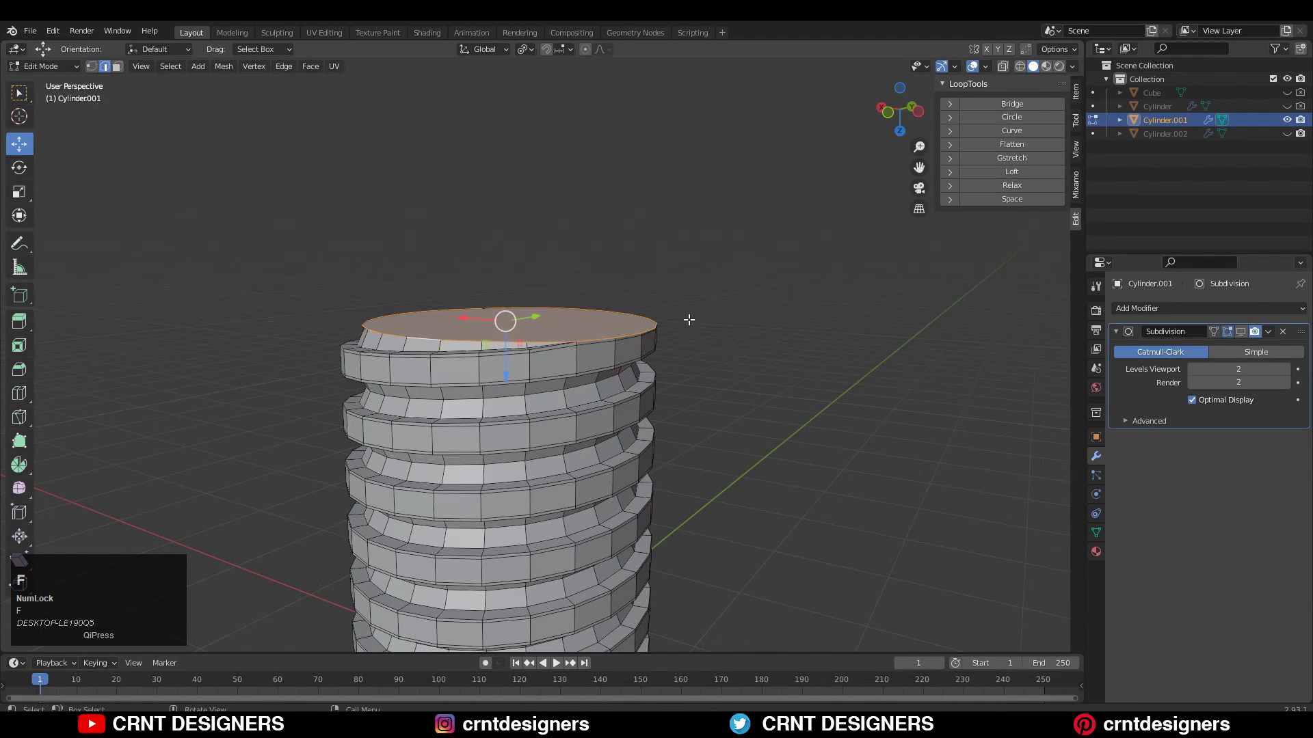
# Inset the new cap face and show the subdivision in the viewport to check the smoothed end.
pyautogui.moveTo(649, 316); pyautogui.dragTo(742, 340, button='middle')
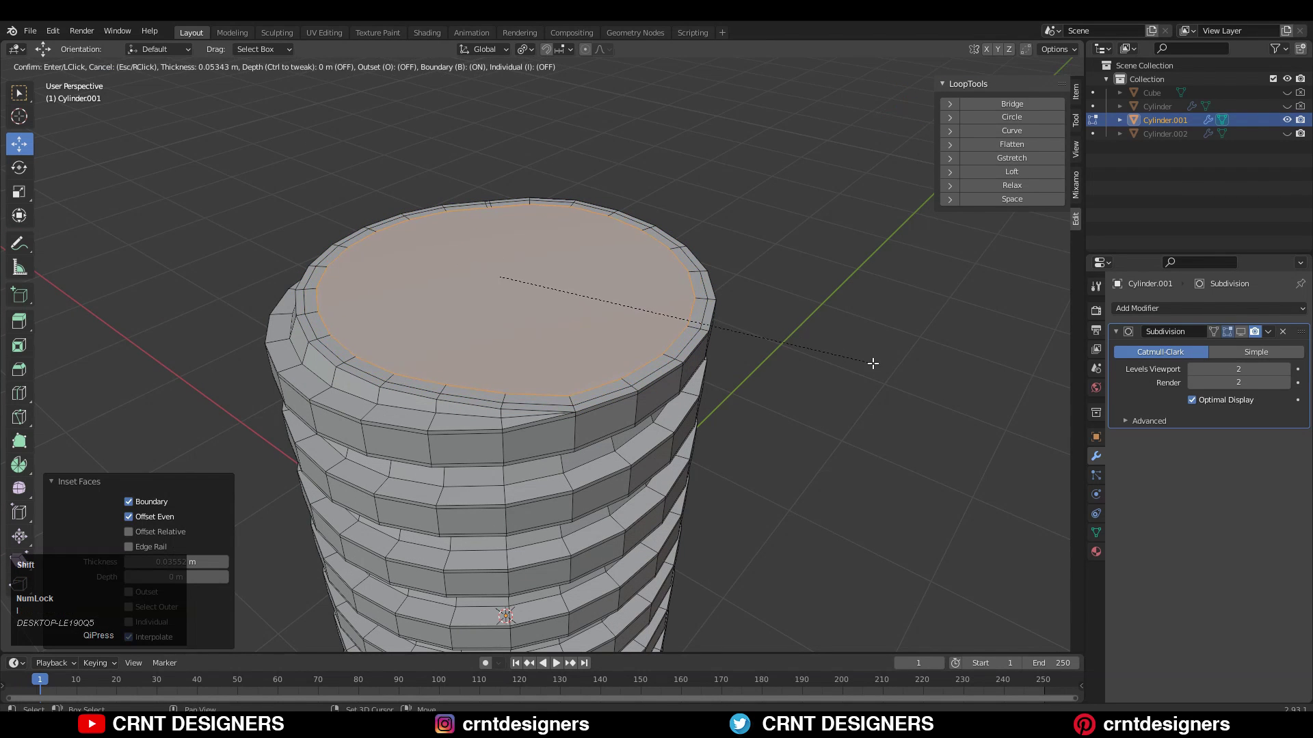
pyautogui.click(895, 379)
pyautogui.press('Tab')
pyautogui.click(1240, 334)
pyautogui.moveTo(616, 322); pyautogui.dragTo(706, 296, button='middle')
pyautogui.press('Tab')
pyautogui.press('Tab')
pyautogui.press('Tab')
# Try a loop cut along the thread near the capped end and check its effect, then undo it.
pyautogui.keyDown('shift'); pyautogui.moveTo(382, 236); pyautogui.dragTo(505, 267, button='middle'); pyautogui.keyUp('shift')
pyautogui.hotkey('ctrl', 'r')
pyautogui.click(394, 310)
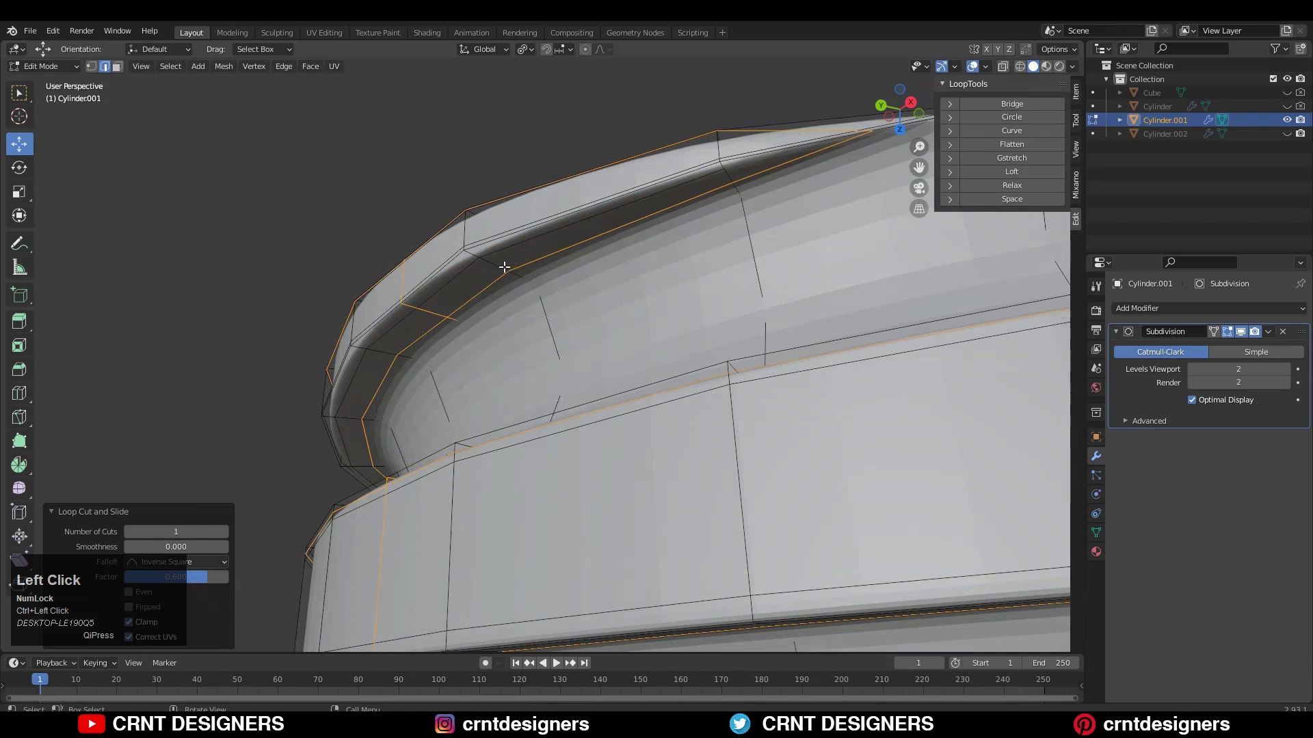
pyautogui.press('Tab')
pyautogui.scroll(-5, 602, 287)
pyautogui.moveTo(596, 317); pyautogui.dragTo(630, 410, button='middle')
pyautogui.hotkey('ctrl', 'z')
# Apply smooth shading to the threaded cylinder in Object Mode.
pyautogui.press('Tab')
pyautogui.rightClick(627, 340)
pyautogui.click(627, 341)
pyautogui.click(748, 322)
pyautogui.moveTo(749, 321); pyautogui.dragTo(601, 418, button='middle')
pyautogui.click(510, 341)
# Hide the subdivision, flatten the open rim at the other end by scaling it to 0 along Z, and fill it with a face.
pyautogui.click(1240, 332)
pyautogui.press('Tab')
pyautogui.keyDown('ctrl'); pyautogui.moveTo(602, 417); pyautogui.dragTo(889, 465, button='middle'); pyautogui.keyUp('ctrl')
pyautogui.keyDown('alt'); pyautogui.click(606, 415); pyautogui.keyUp('alt')
pyautogui.keyDown('alt'); pyautogui.click(611, 388); pyautogui.keyUp('alt')
pyautogui.press('s')
pyautogui.press('z')
pyautogui.press('0')
pyautogui.click(823, 405)
pyautogui.press('f')
# Inset this cap face, turn its inner loop into a circle with LoopTools and scale it to about 0.76.
pyautogui.press('i')
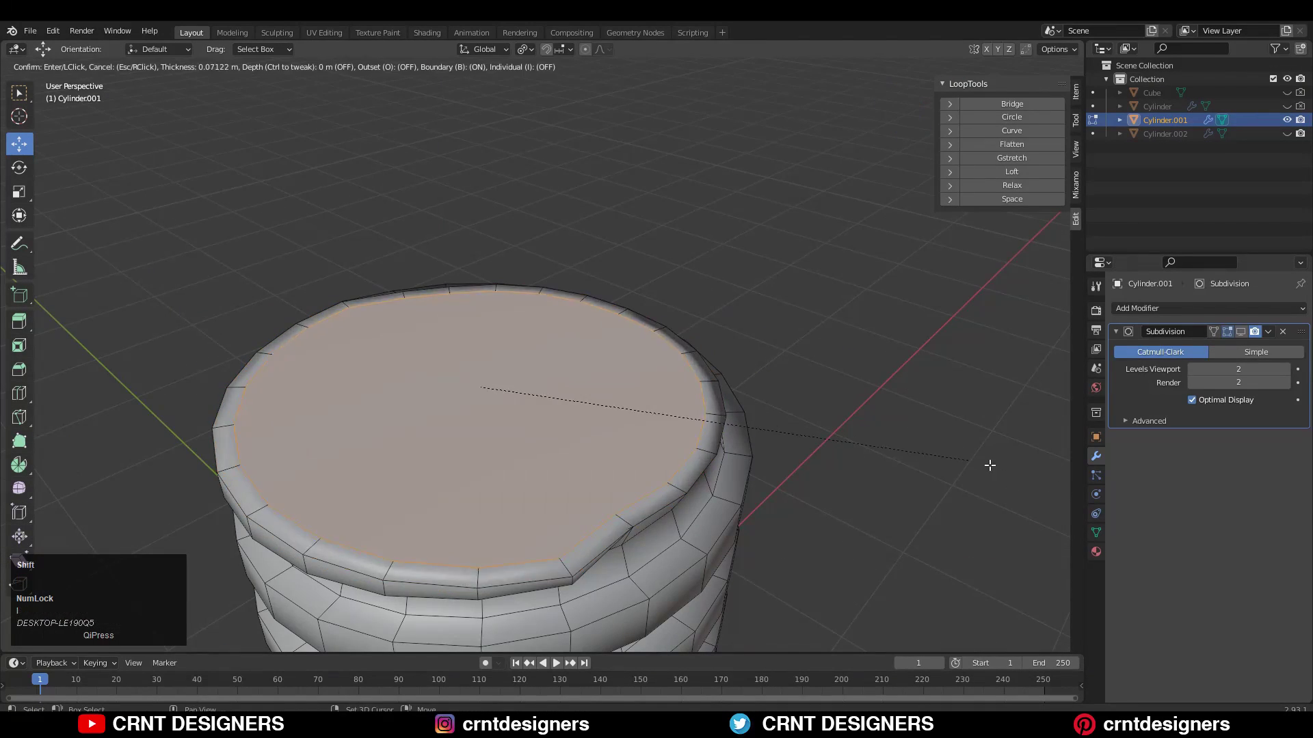
pyautogui.click(376, 445)
pyautogui.rightClick(376, 445)
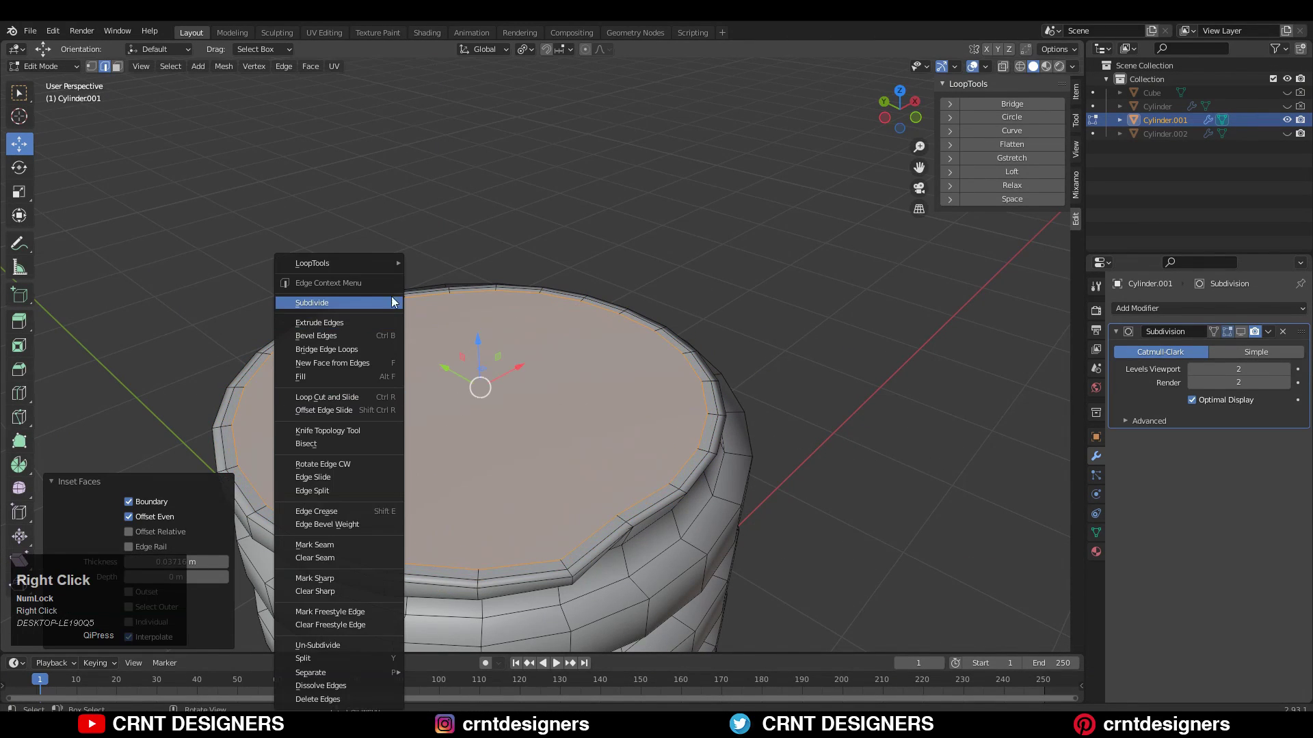
pyautogui.click(434, 277)
pyautogui.moveTo(433, 276); pyautogui.dragTo(451, 362, button='middle')
pyautogui.press('s')
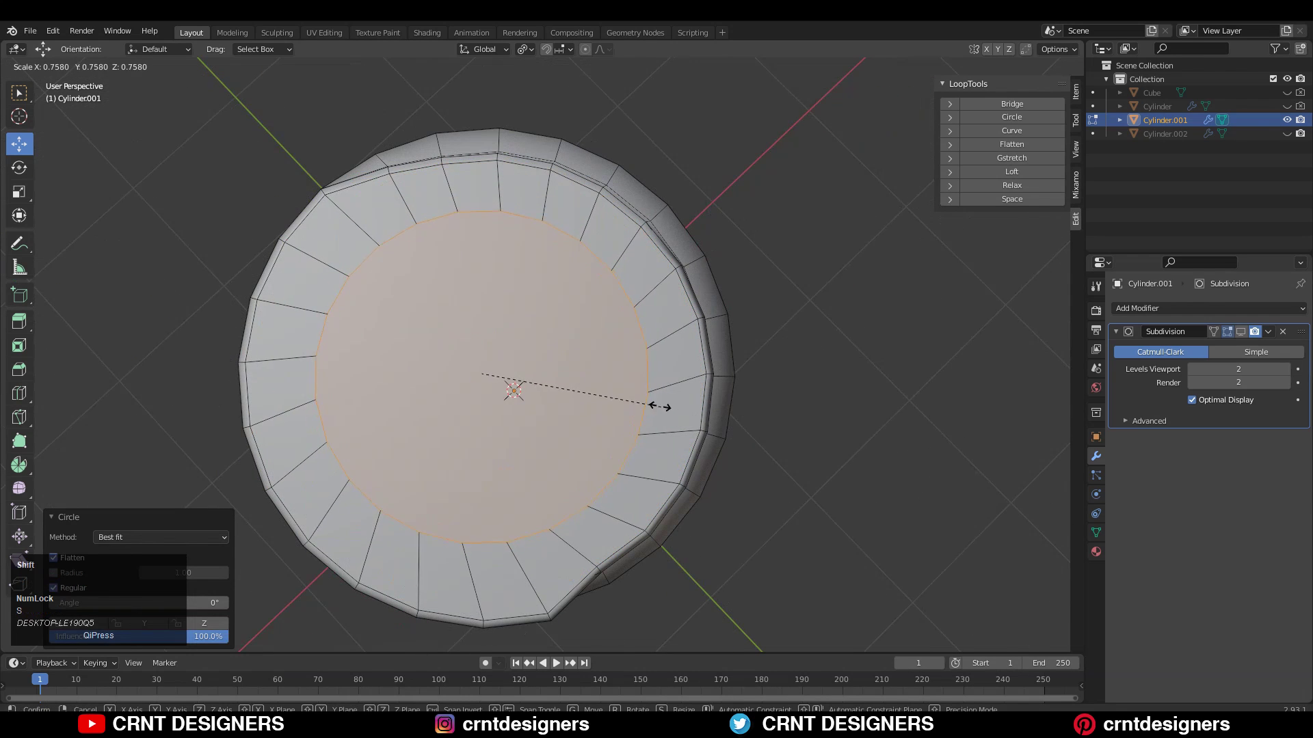
# Turn the inset face on the opposite cap into a LoopTools circle and rotate it to line up with the surrounding edges.
pyautogui.click(900, 108)
pyautogui.keyDown('shift'); pyautogui.moveTo(771, 305); pyautogui.dragTo(771, 349, button='middle'); pyautogui.keyUp('shift')
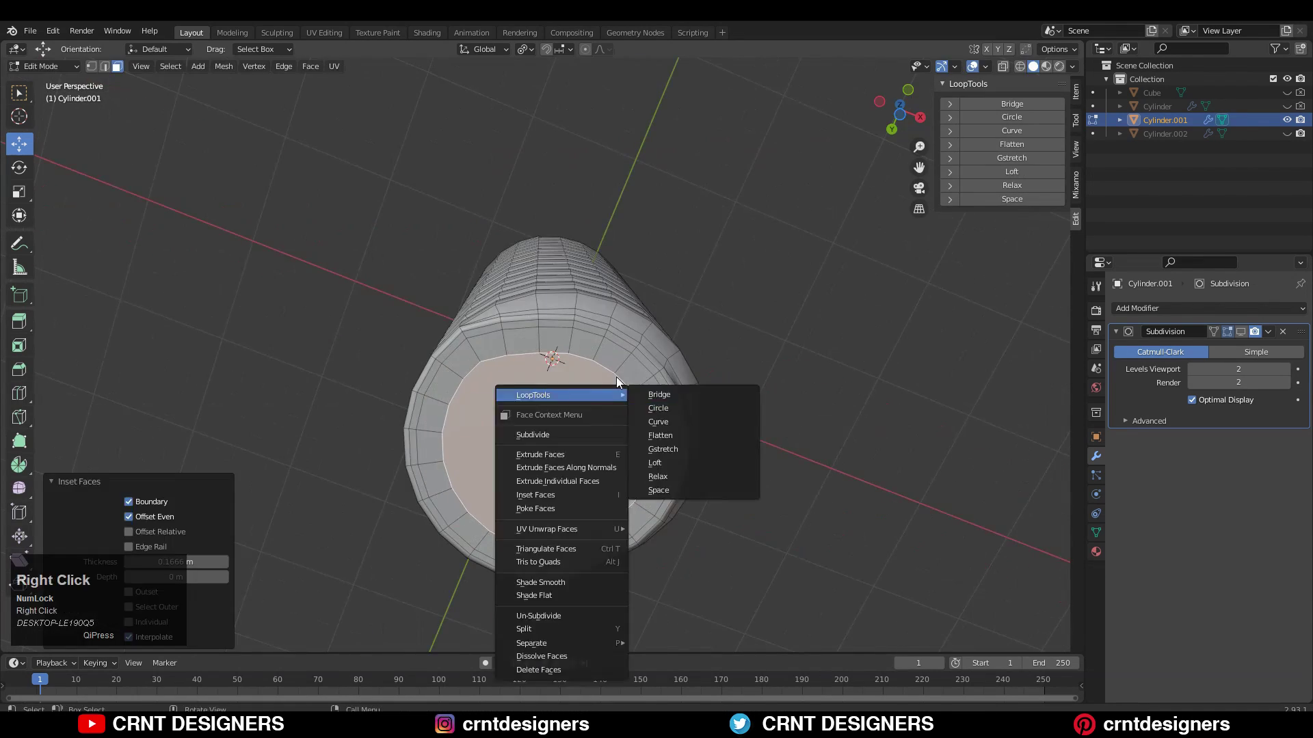
pyautogui.click(667, 409)
pyautogui.click(902, 132)
pyautogui.press('r')
pyautogui.click(797, 348)
# Switch to vertex selection and enable the Statistics overlay in the viewport.
pyautogui.moveTo(766, 355); pyautogui.dragTo(659, 394, button='middle')
pyautogui.press('1')
pyautogui.click(985, 66)
pyautogui.click(901, 179)
# Connect opposite vertices of the cap's inner circle to form a central cross, working in the bottom view.
pyautogui.click(557, 203)
pyautogui.keyDown('shift'); pyautogui.click(534, 442); pyautogui.keyUp('shift')
pyautogui.rightClick(498, 372)
pyautogui.click(498, 404)
pyautogui.click(900, 105)
pyautogui.click(900, 120)
pyautogui.scroll(6, 574, 355)
pyautogui.click(404, 305)
pyautogui.keyDown('shift'); pyautogui.click(731, 304); pyautogui.keyUp('shift')
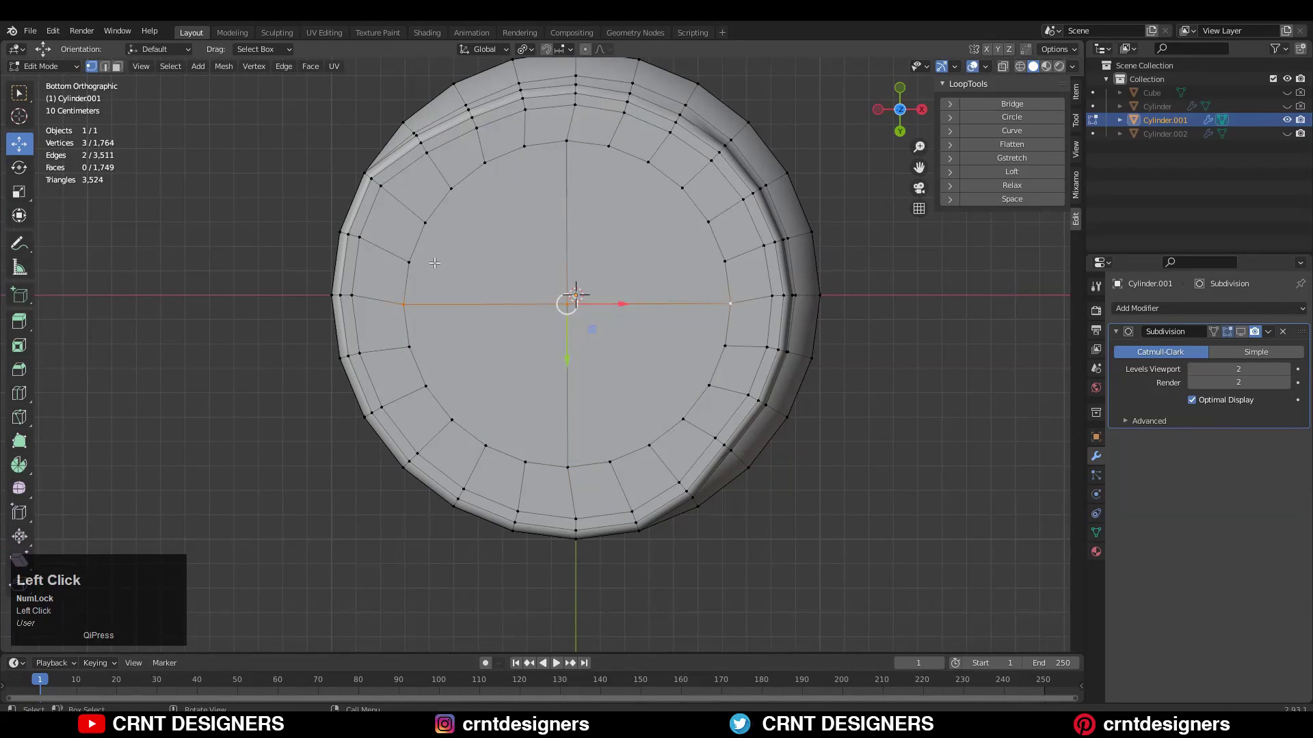
# Connect further opposite vertex pairs across the bottom cap to divide it into a grid of faces.
pyautogui.click(524, 147)
pyautogui.keyDown('shift'); pyautogui.click(525, 462); pyautogui.keyUp('shift')
pyautogui.rightClick(598, 314)
pyautogui.press('c')
pyautogui.keyDown('ctrl'); pyautogui.moveTo(597, 314); pyautogui.dragTo(597, 437, button='middle'); pyautogui.keyUp('ctrl')
# Connect opposite vertices across the top cap's inner circle to divide it into a matching grid.
pyautogui.click(900, 109)
pyautogui.click(536, 203)
pyautogui.keyDown('shift'); pyautogui.click(524, 453); pyautogui.keyUp('shift')
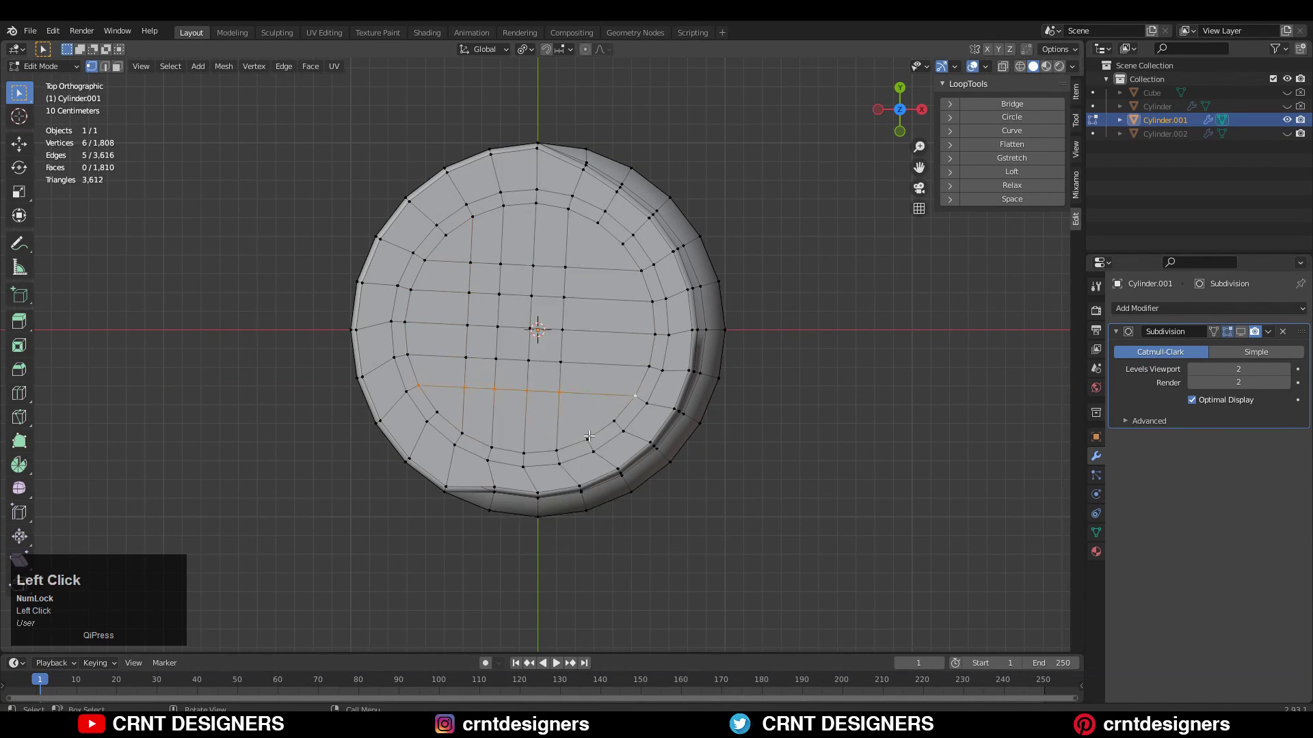
pyautogui.click(595, 335)
# Check the smoothed caps in Object Mode and add a supporting loop cut along the thread.
pyautogui.press('Tab')
pyautogui.moveTo(616, 383); pyautogui.dragTo(643, 205, button='middle')
pyautogui.click(1240, 331)
pyautogui.keyDown('ctrl'); pyautogui.moveTo(621, 328); pyautogui.dragTo(621, 484, button='middle'); pyautogui.keyUp('ctrl')
pyautogui.press('Tab')
pyautogui.hotkey('ctrl', 'r')
pyautogui.click(619, 274)
pyautogui.click(620, 290)
pyautogui.moveTo(620, 291); pyautogui.dragTo(413, 346, button='middle')
pyautogui.click(446, 330)
# Slide another supporting loop cut to about 0.8 along the thread edge and dissolve the surplus vertex near the thread end.
pyautogui.click(1228, 333)
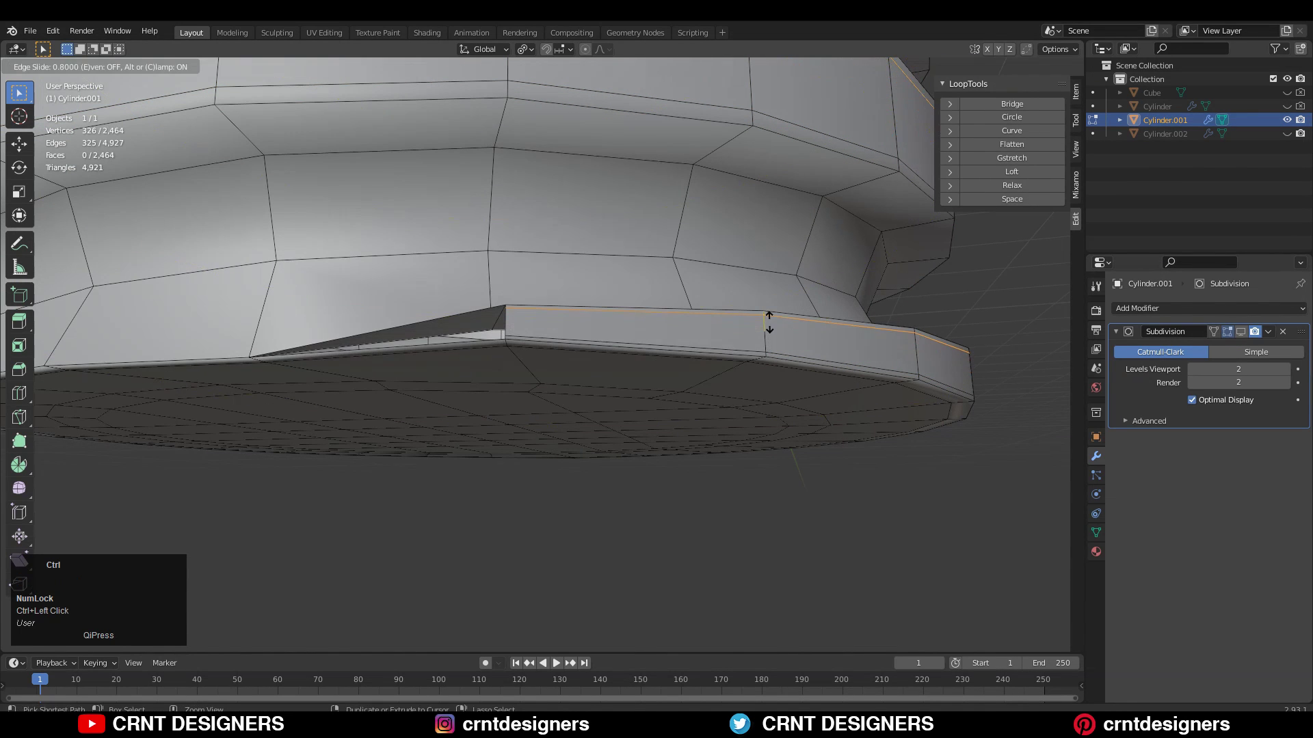
pyautogui.moveTo(761, 329); pyautogui.dragTo(581, 348, button='middle')
pyautogui.scroll(4, 645, 363)
pyautogui.hotkey('ctrl', 'x')
pyautogui.press('Tab')
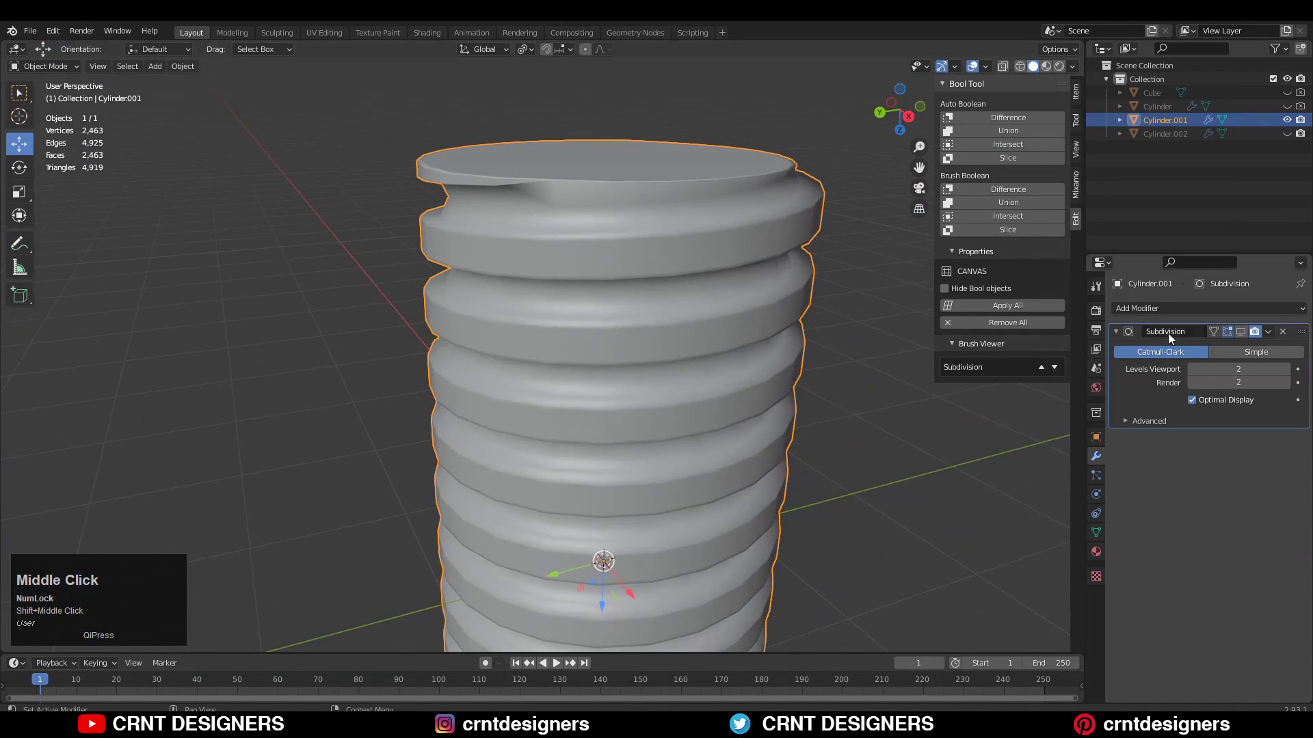
# Check the smoothed thread, hide the subdivision and fill the narrow gap at the thread end with a face.
pyautogui.click(1241, 332)
pyautogui.moveTo(787, 307); pyautogui.dragTo(602, 340, button='middle')
pyautogui.press('Tab')
pyautogui.keyDown('ctrl'); pyautogui.moveTo(602, 341); pyautogui.dragTo(615, 308, button='middle'); pyautogui.keyUp('ctrl')
pyautogui.click(1241, 333)
pyautogui.moveTo(821, 301)
pyautogui.keyDown('ctrl'); pyautogui.mouseDown(button='middle')
pyautogui.moveTo(835, 310)
pyautogui.moveTo(814, 324)
pyautogui.mouseUp(button='middle'); pyautogui.keyUp('ctrl')
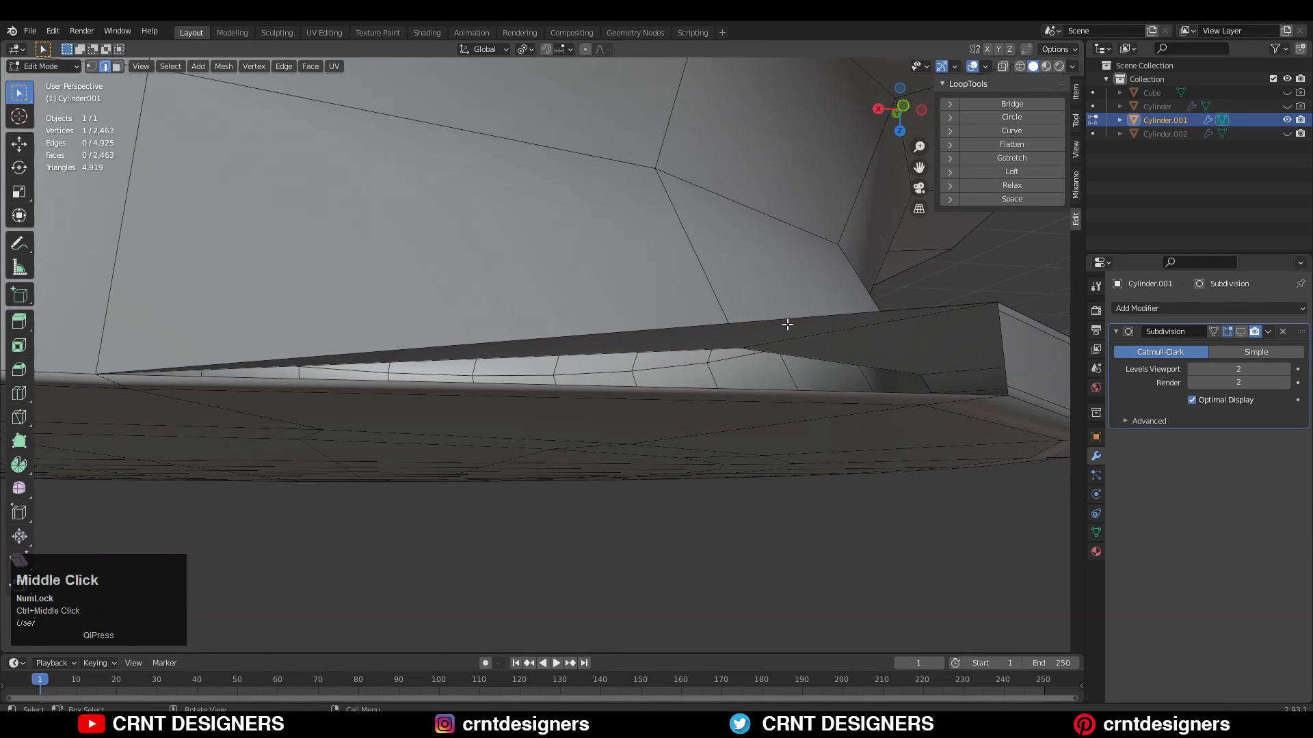
pyautogui.press('f')
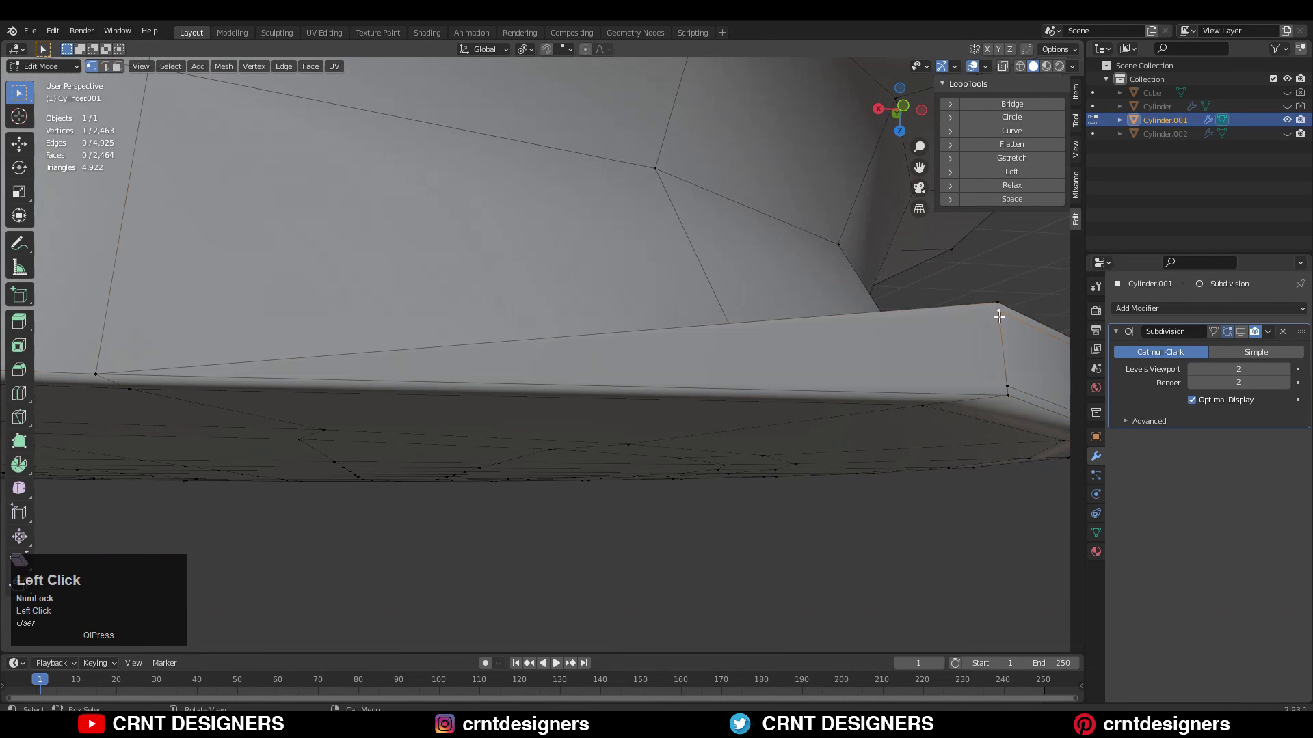
# Connect the thread-end corner vertex to the vertex at the narrow tip of the filled face.
pyautogui.keyDown('shift'); pyautogui.click(105, 371); pyautogui.keyUp('shift')
pyautogui.rightClick(105, 371)
pyautogui.click(144, 319)
pyautogui.rightClick(923, 369)
pyautogui.click(922, 368)
# Show the subdivision to check the repaired thread end, undo the last change and switch modes.
pyautogui.press('Tab')
pyautogui.keyDown('ctrl'); pyautogui.moveTo(840, 380); pyautogui.dragTo(814, 443, button='middle'); pyautogui.keyUp('ctrl')
pyautogui.click(1241, 332)
pyautogui.moveTo(792, 400); pyautogui.dragTo(653, 465, button='middle')
pyautogui.hotkey('ctrl', 'z')
pyautogui.press('Tab')
# Deselect the threaded cylinder, inspect the finished thread from several sides and save the file.
pyautogui.moveTo(655, 417); pyautogui.dragTo(684, 383, button='middle')
pyautogui.click(680, 377)
pyautogui.moveTo(587, 349); pyautogui.dragTo(599, 308, button='middle')
pyautogui.keyDown('shift'); pyautogui.moveTo(602, 335); pyautogui.dragTo(593, 382, button='middle'); pyautogui.keyUp('shift')
pyautogui.moveTo(639, 270); pyautogui.dragTo(545, 324, button='middle')
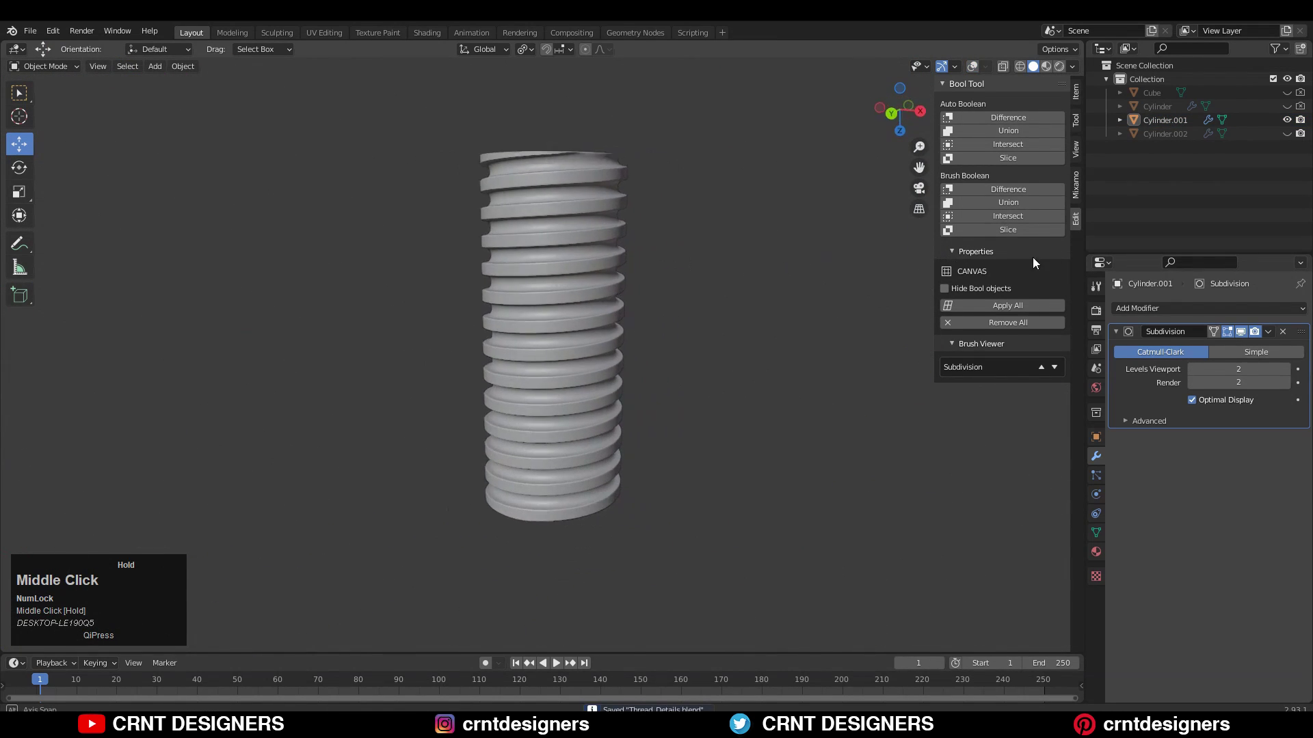
pyautogui.hotkey('ctrl', 's')
pyautogui.hotkey('ctrl', 's')
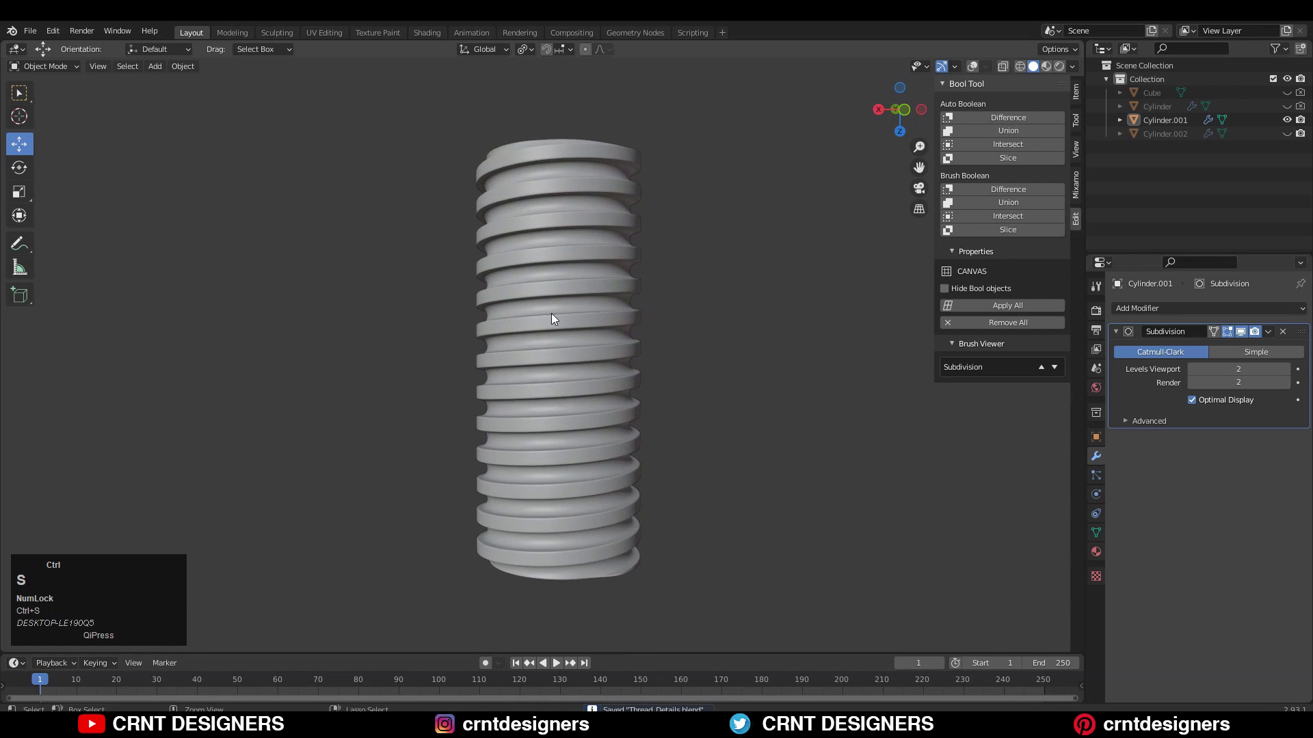